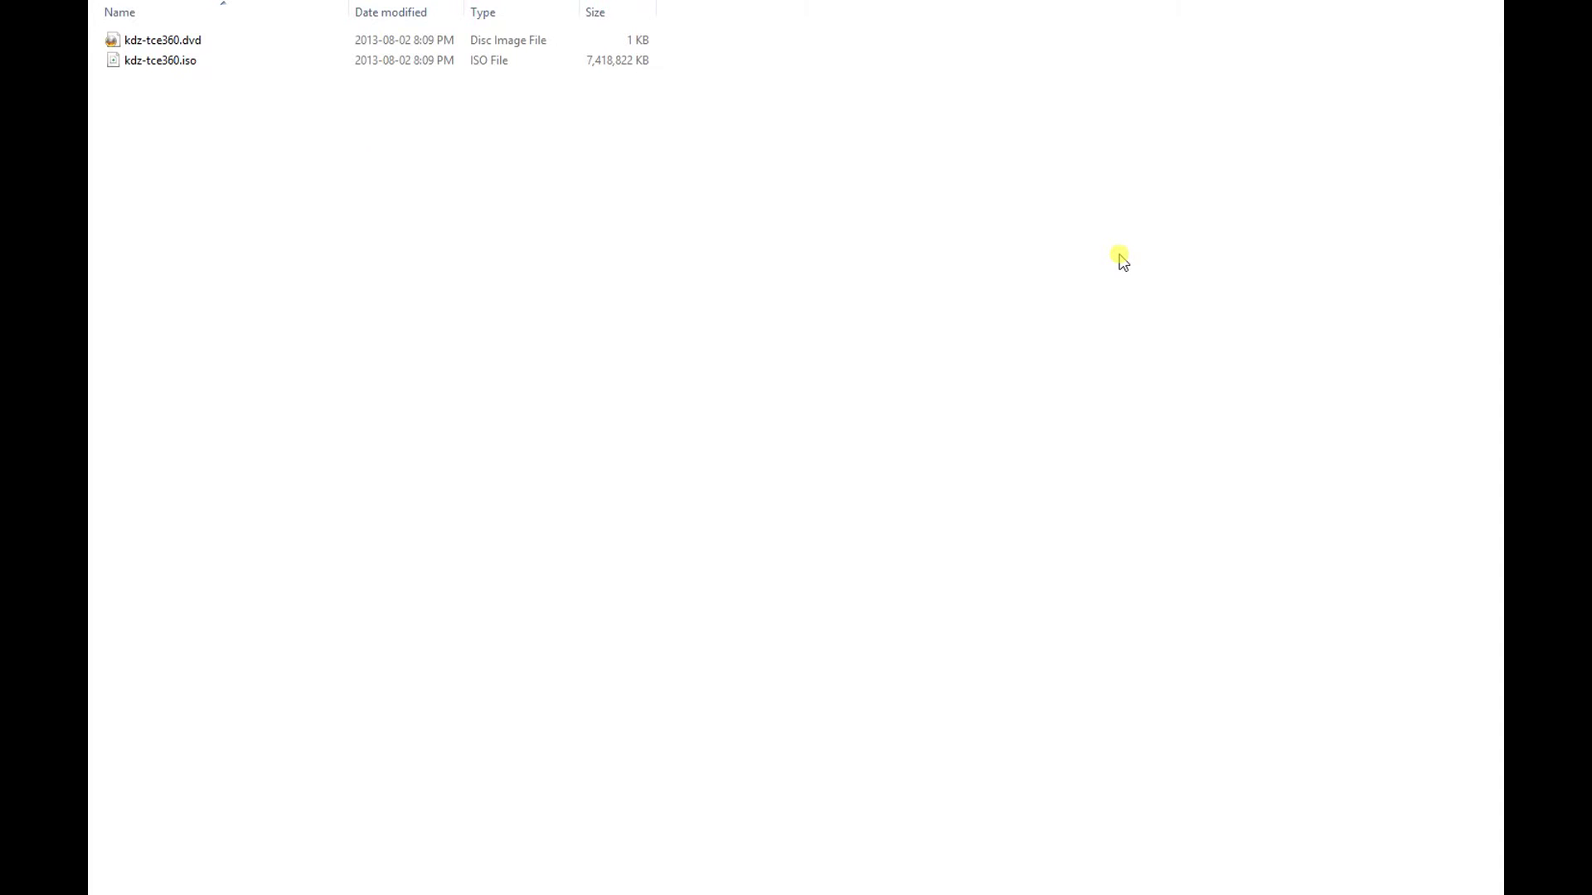
- Pick kdz-tce360.iso, then kdz-tce360.dvd, and finally clear the file selection
left_click(154, 70)
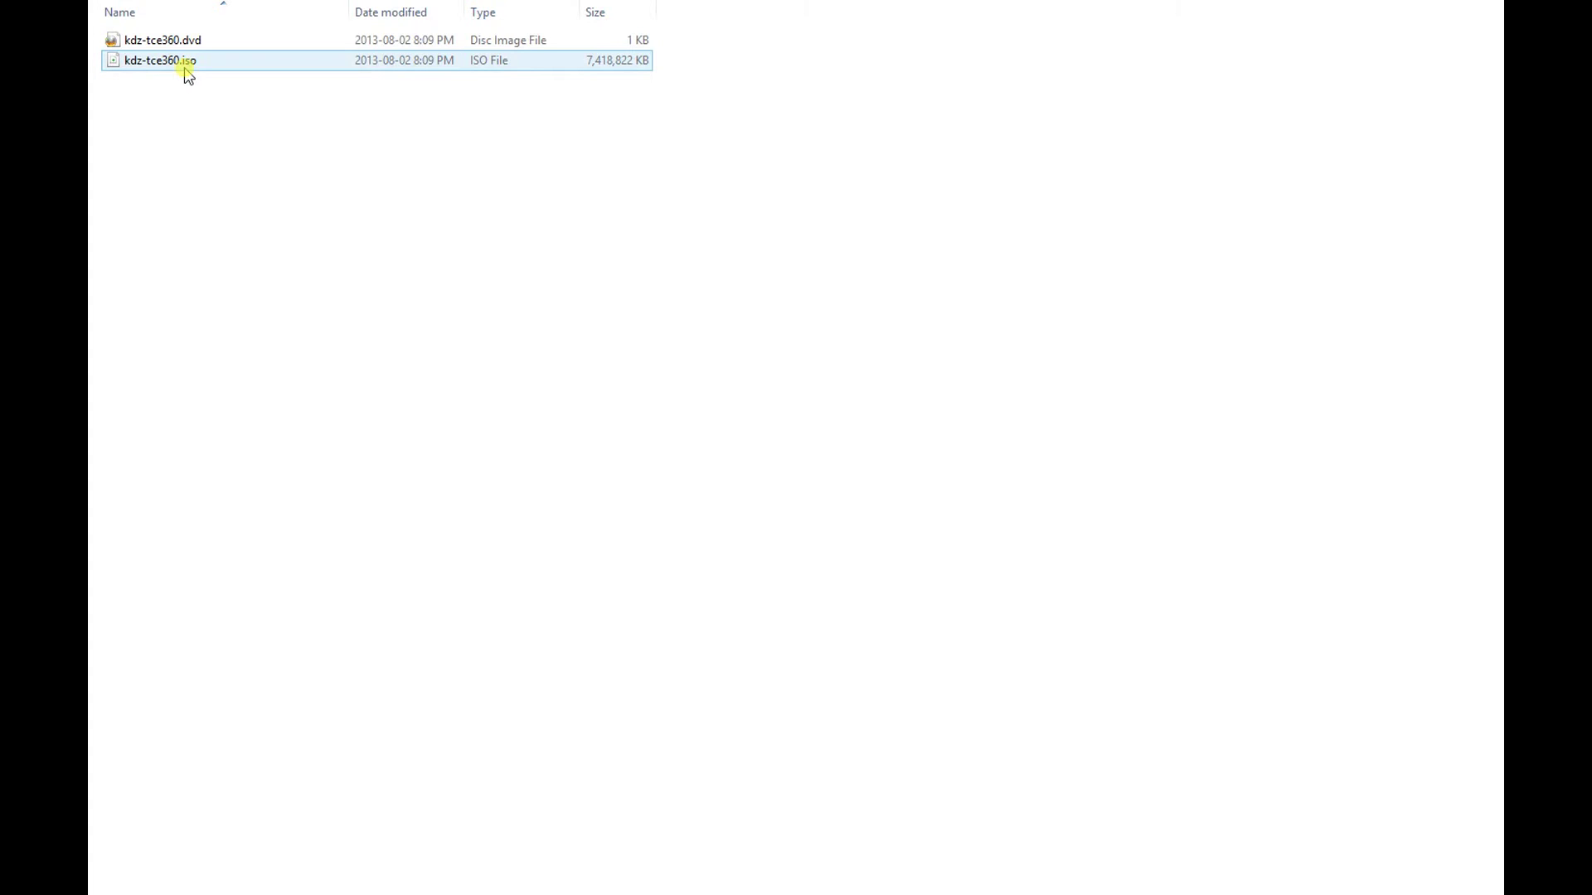
left_click(202, 72)
left_click(195, 64)
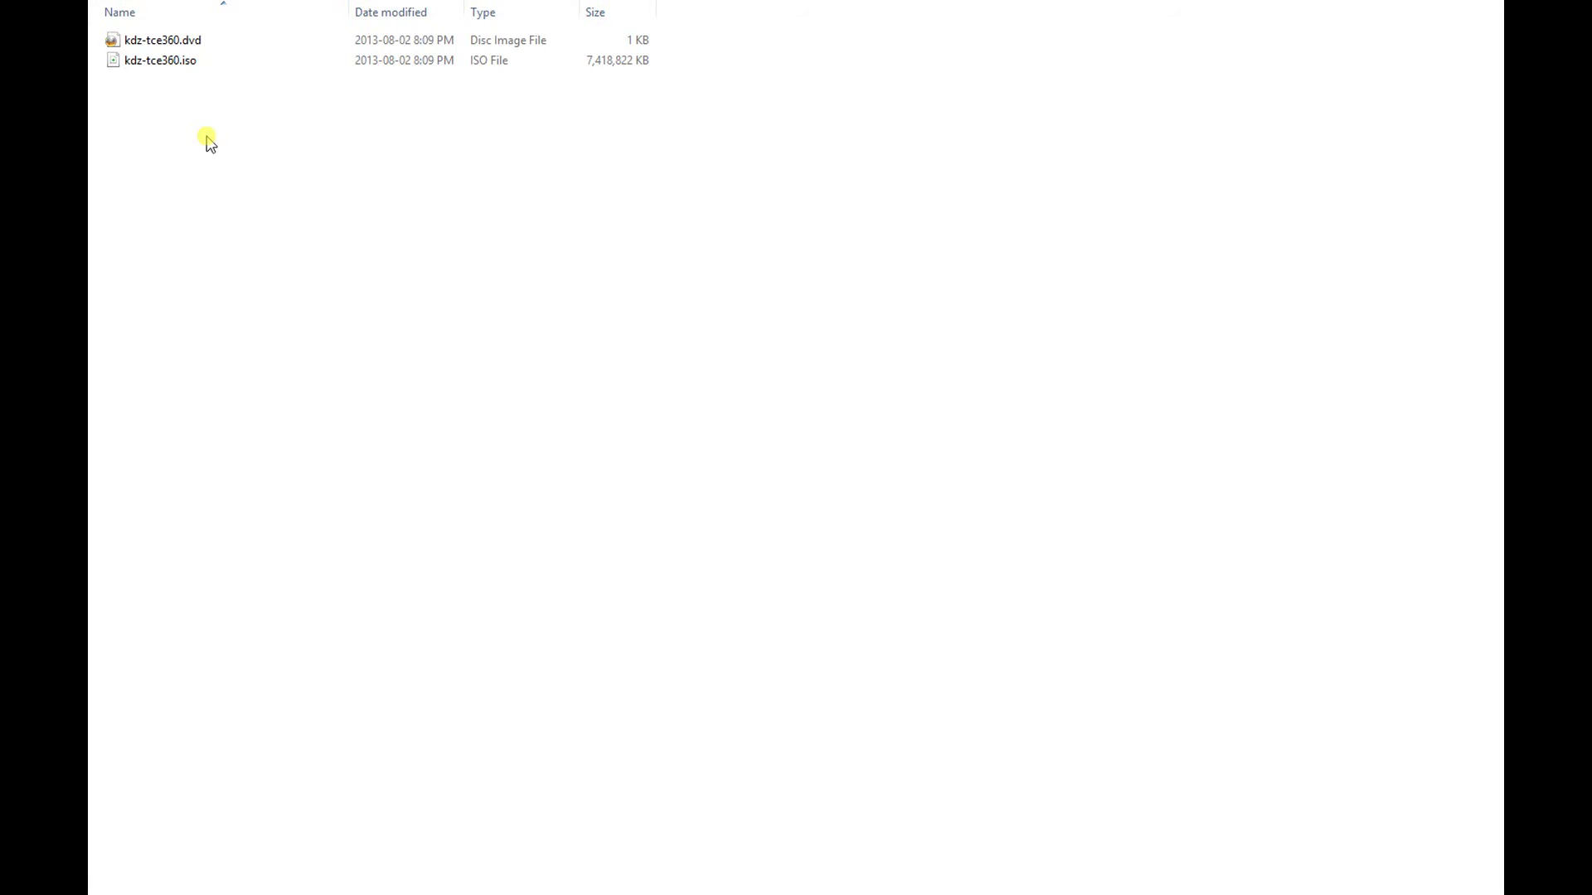
left_click(202, 64)
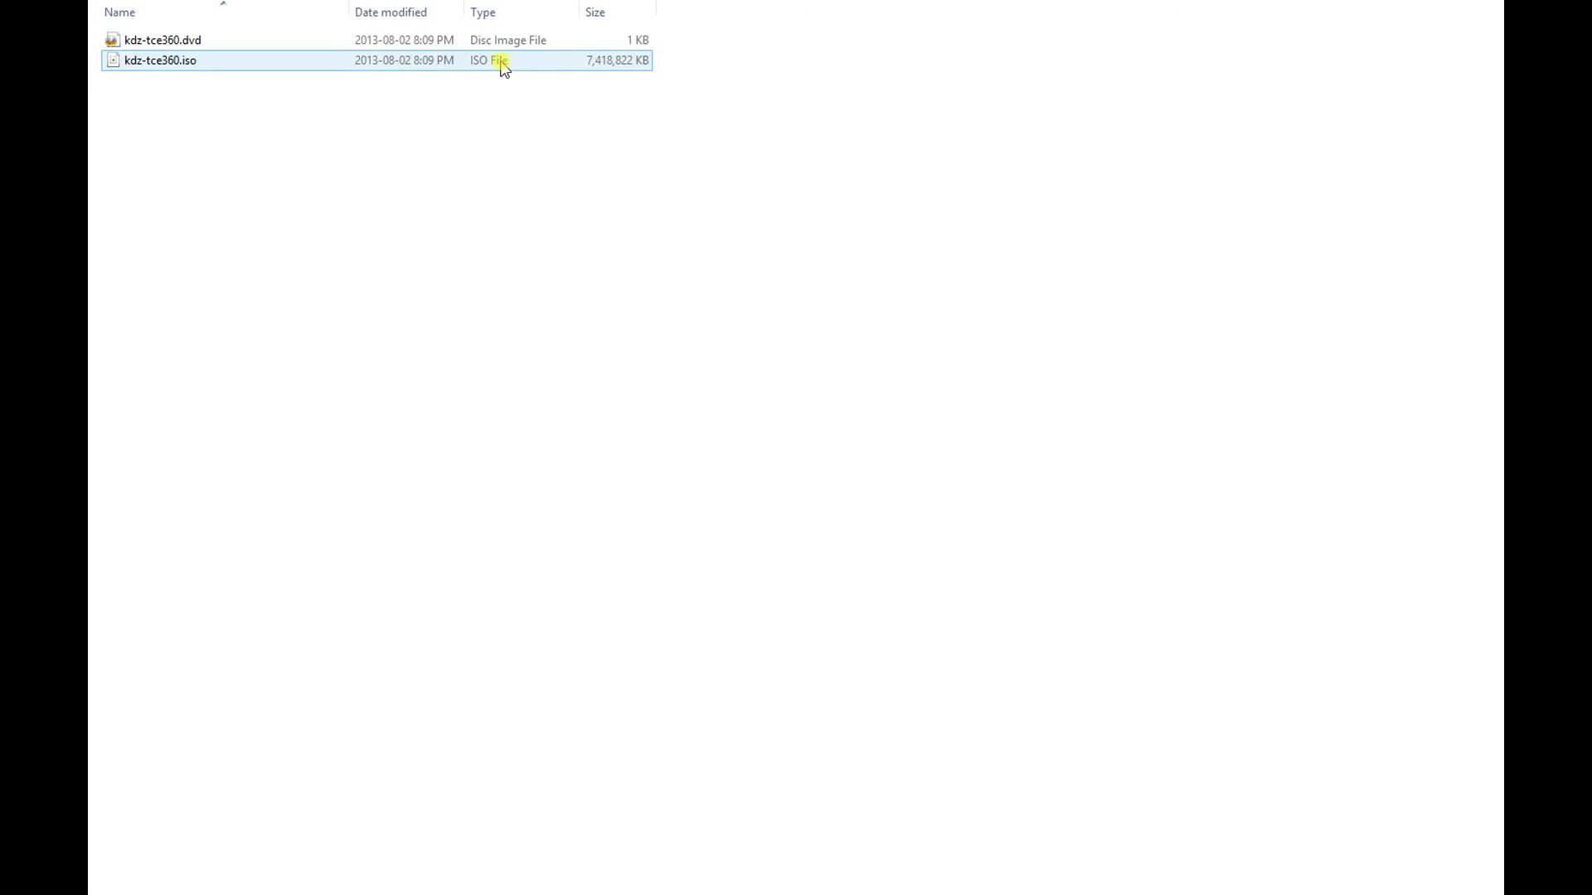
left_click(249, 44)
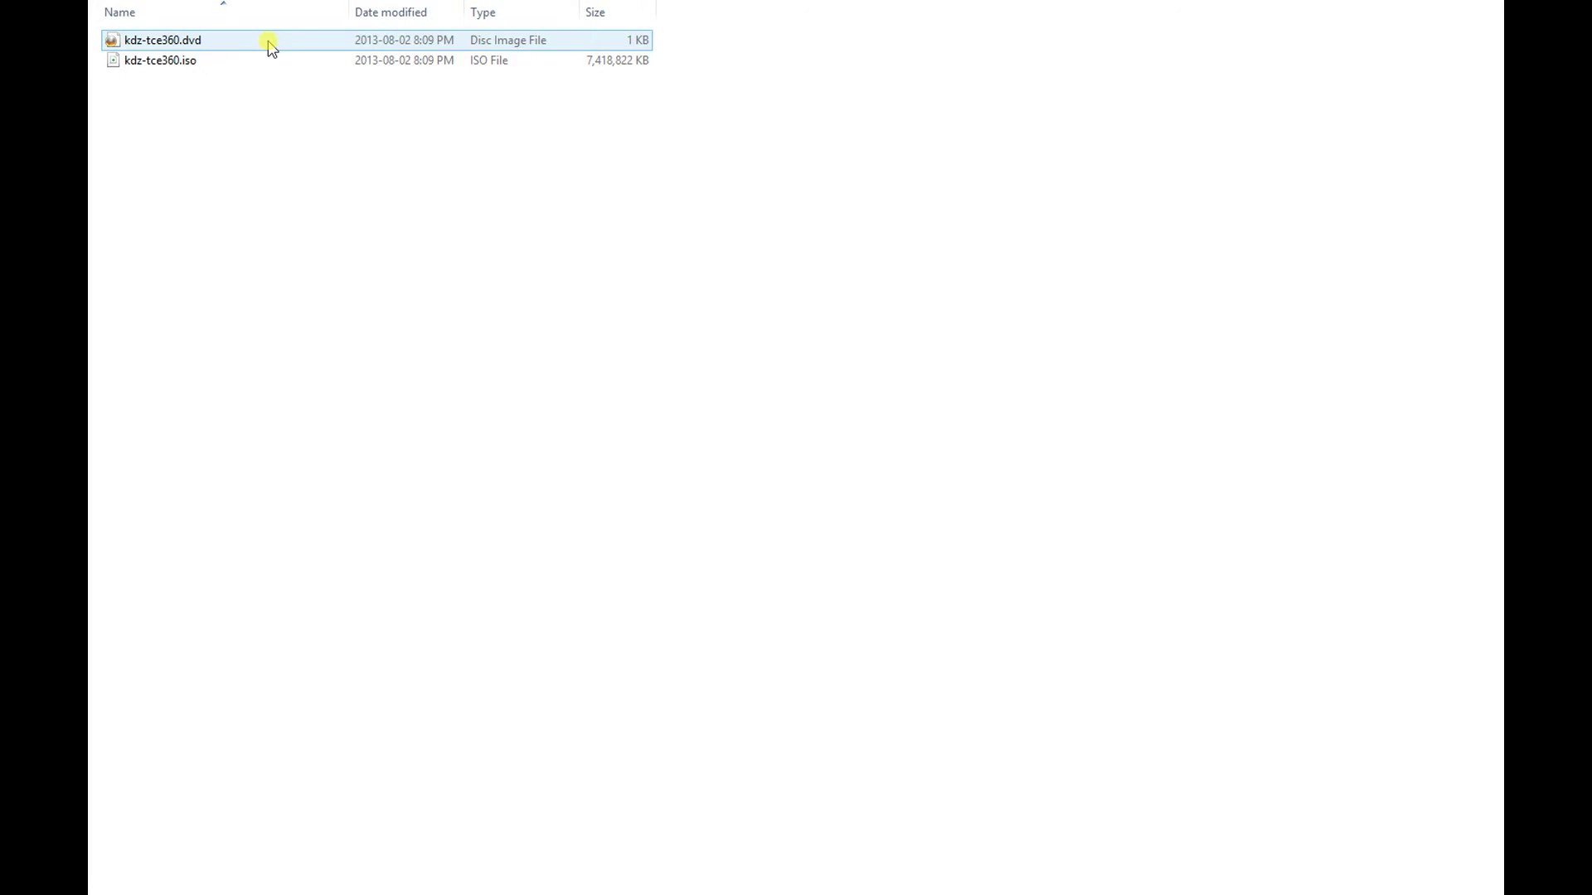
left_click(526, 256)
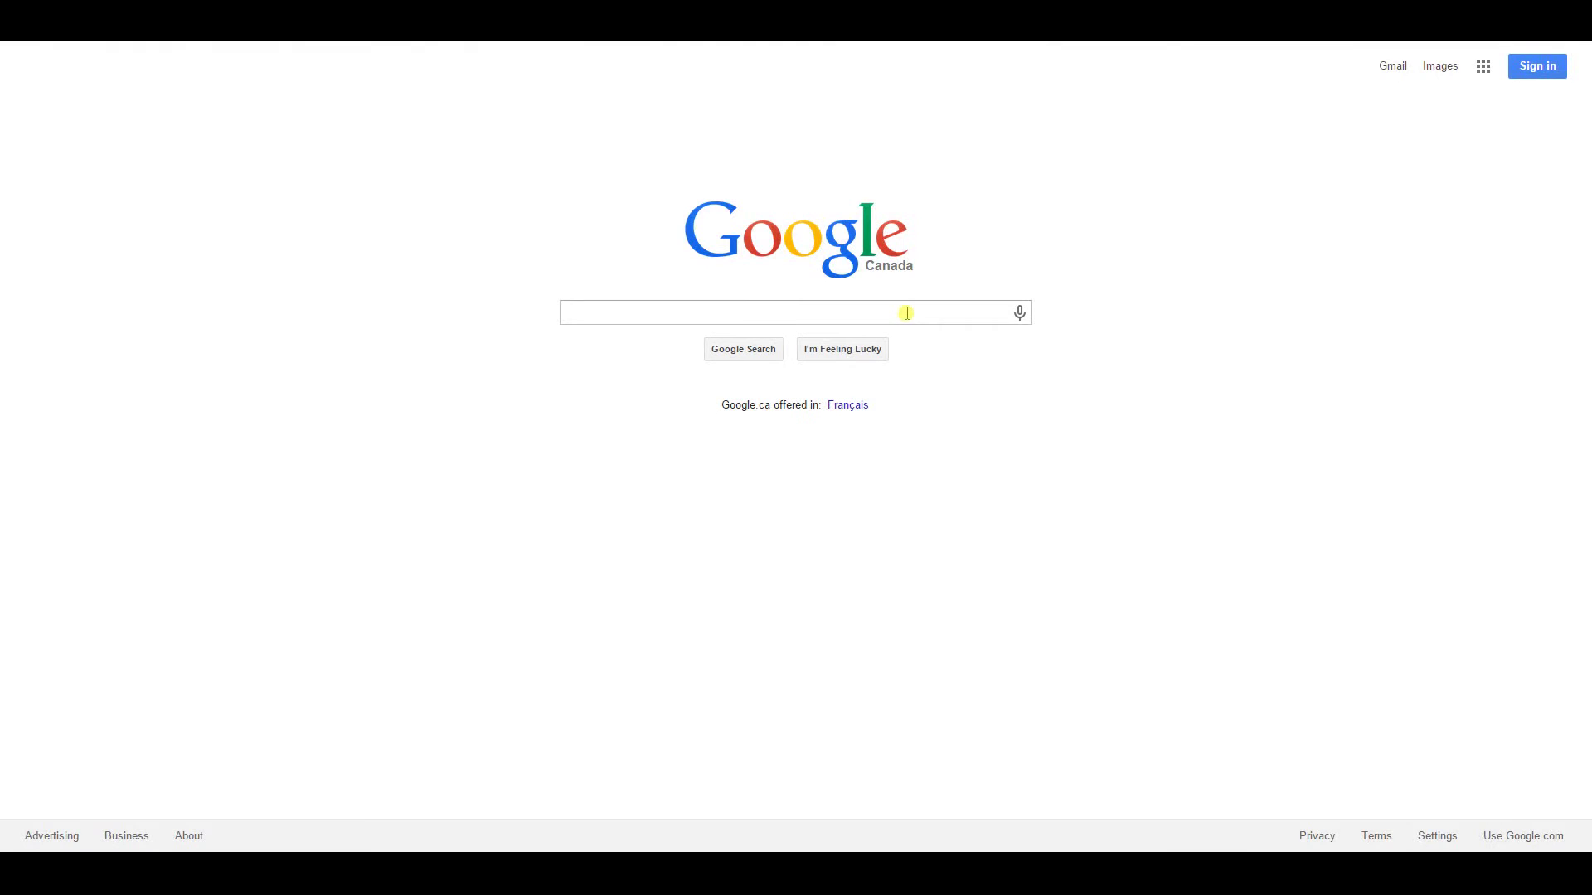
- Search Google for 'abgx360' and open the top search result
left_click(906, 313)
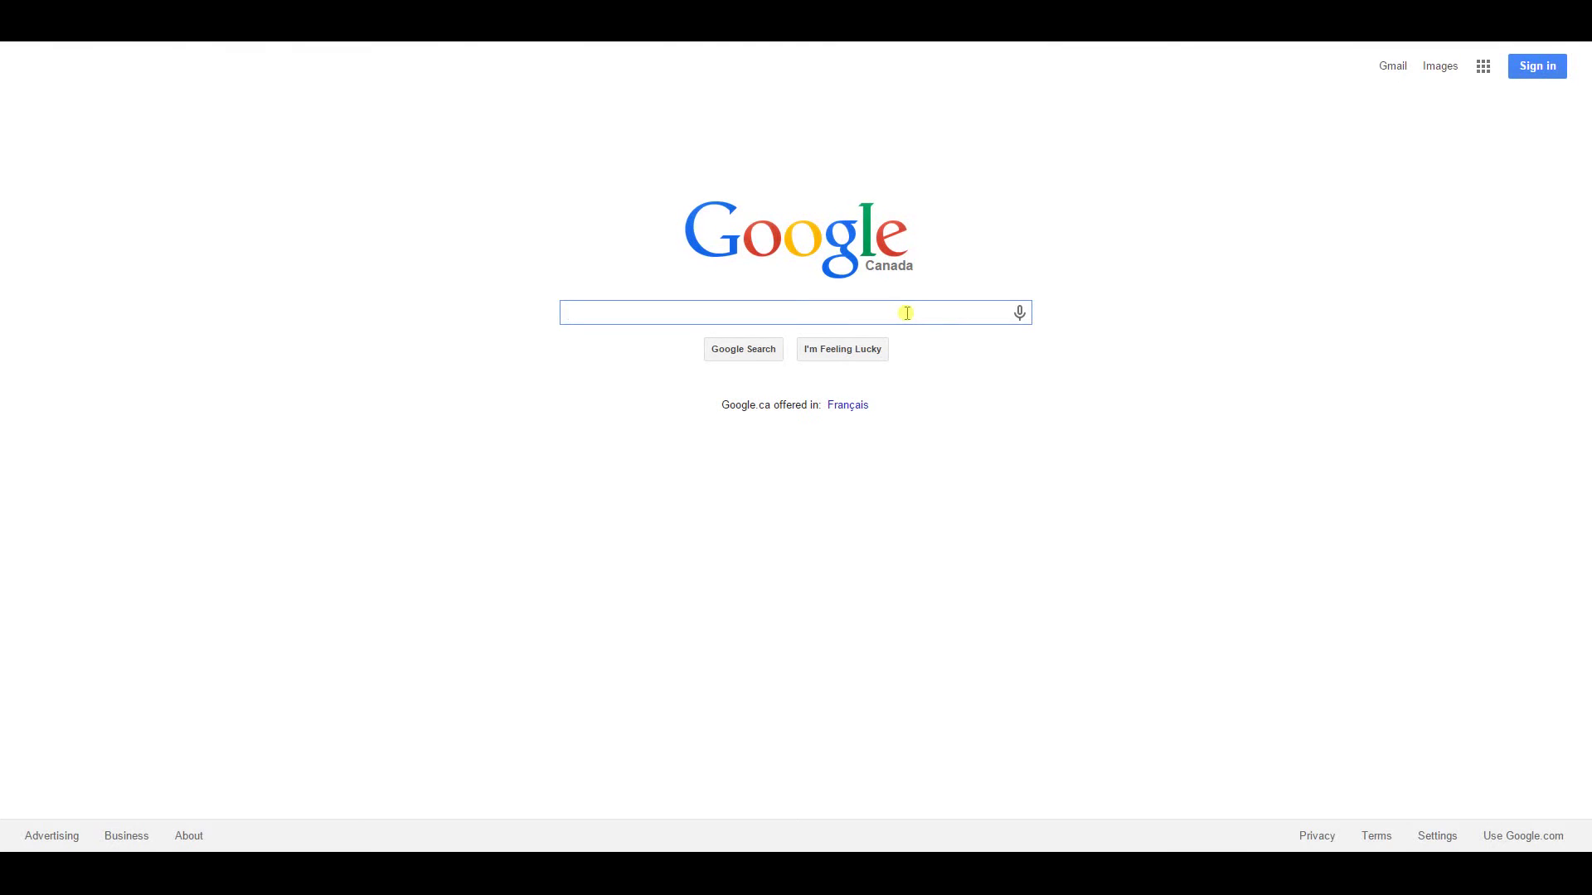
type("abgx")
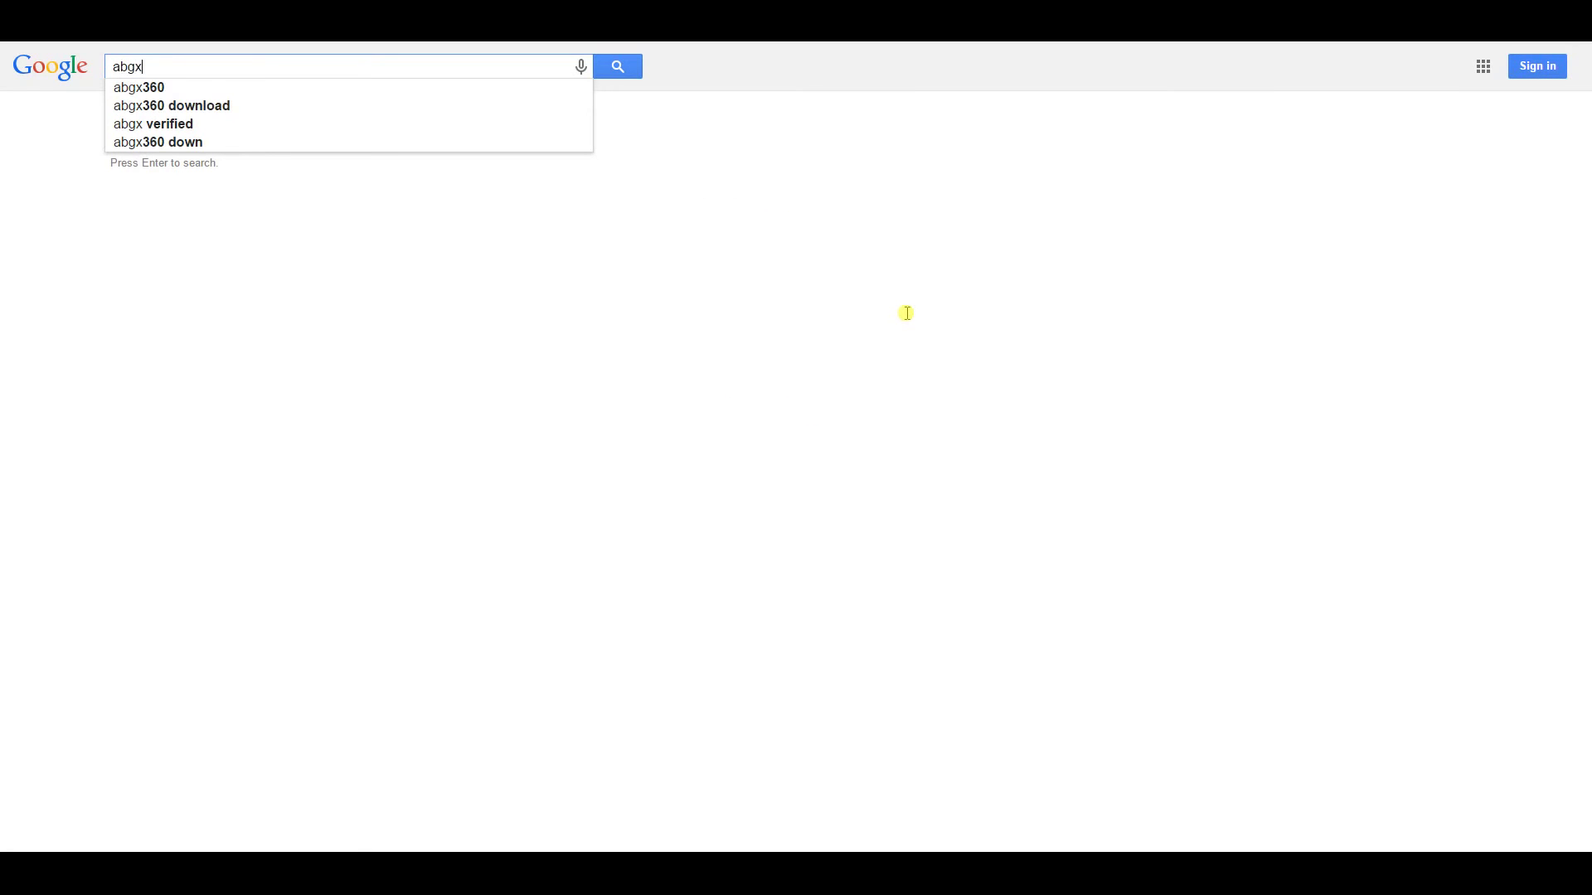
type("360")
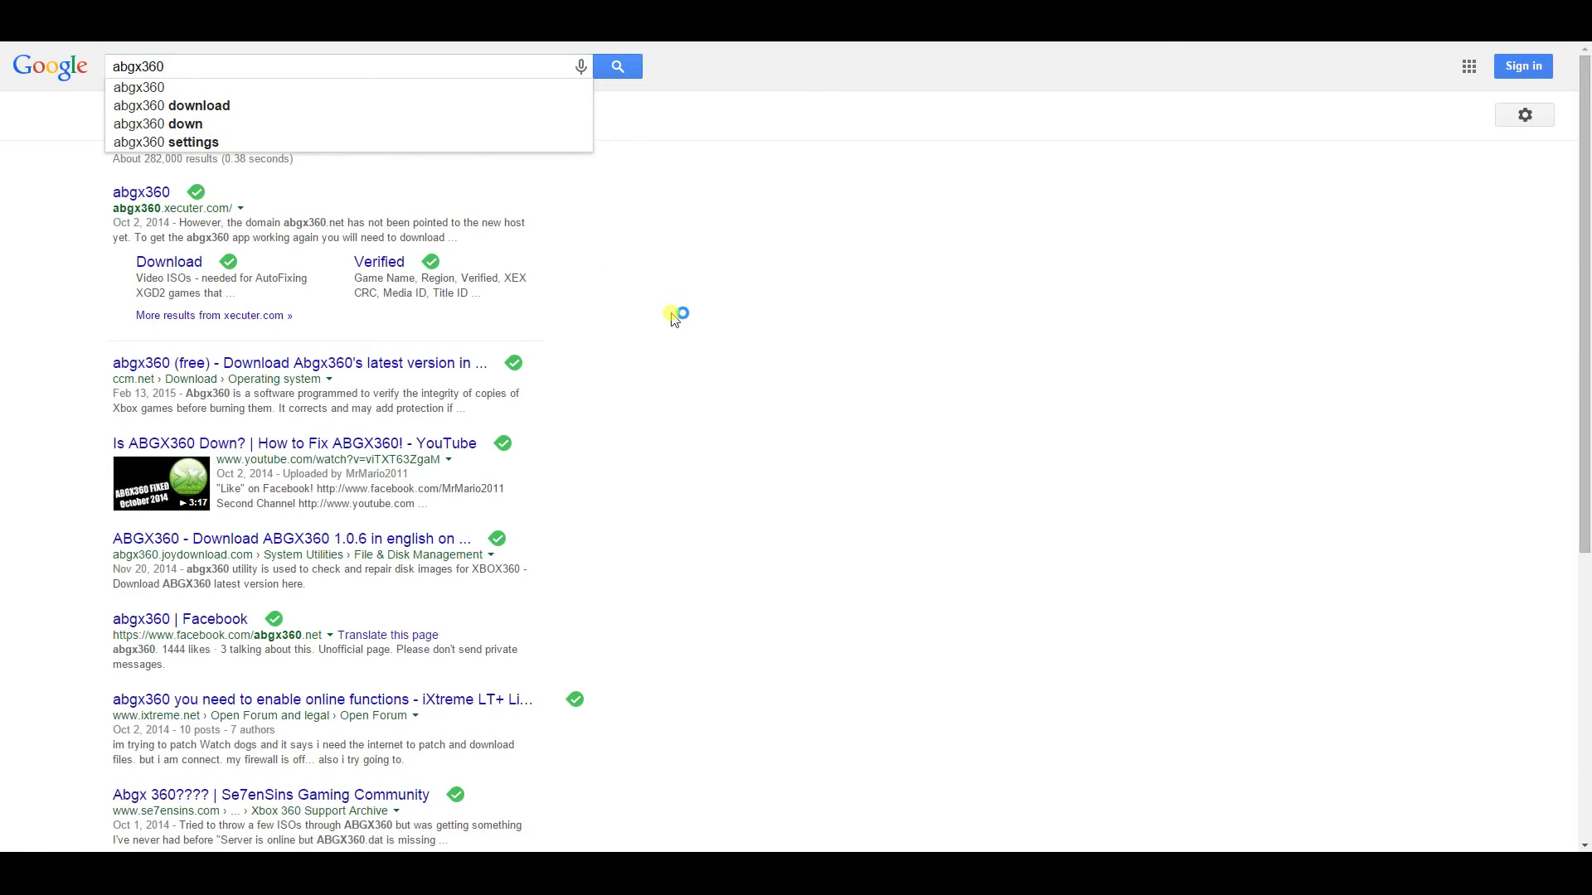
left_click(145, 198)
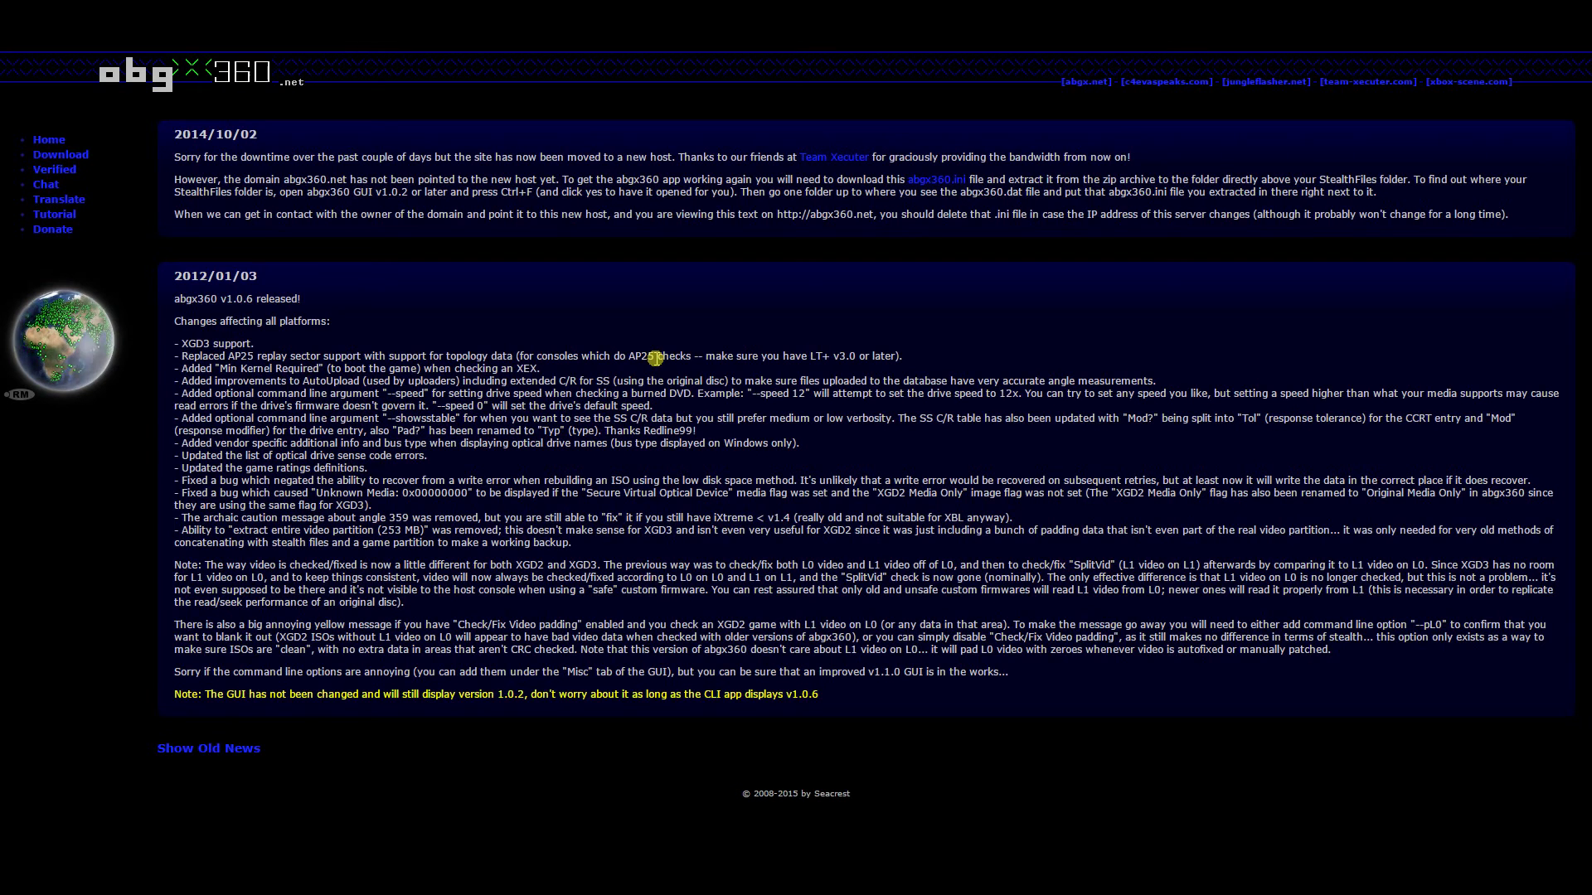
left_click_drag(446, 356, 489, 355)
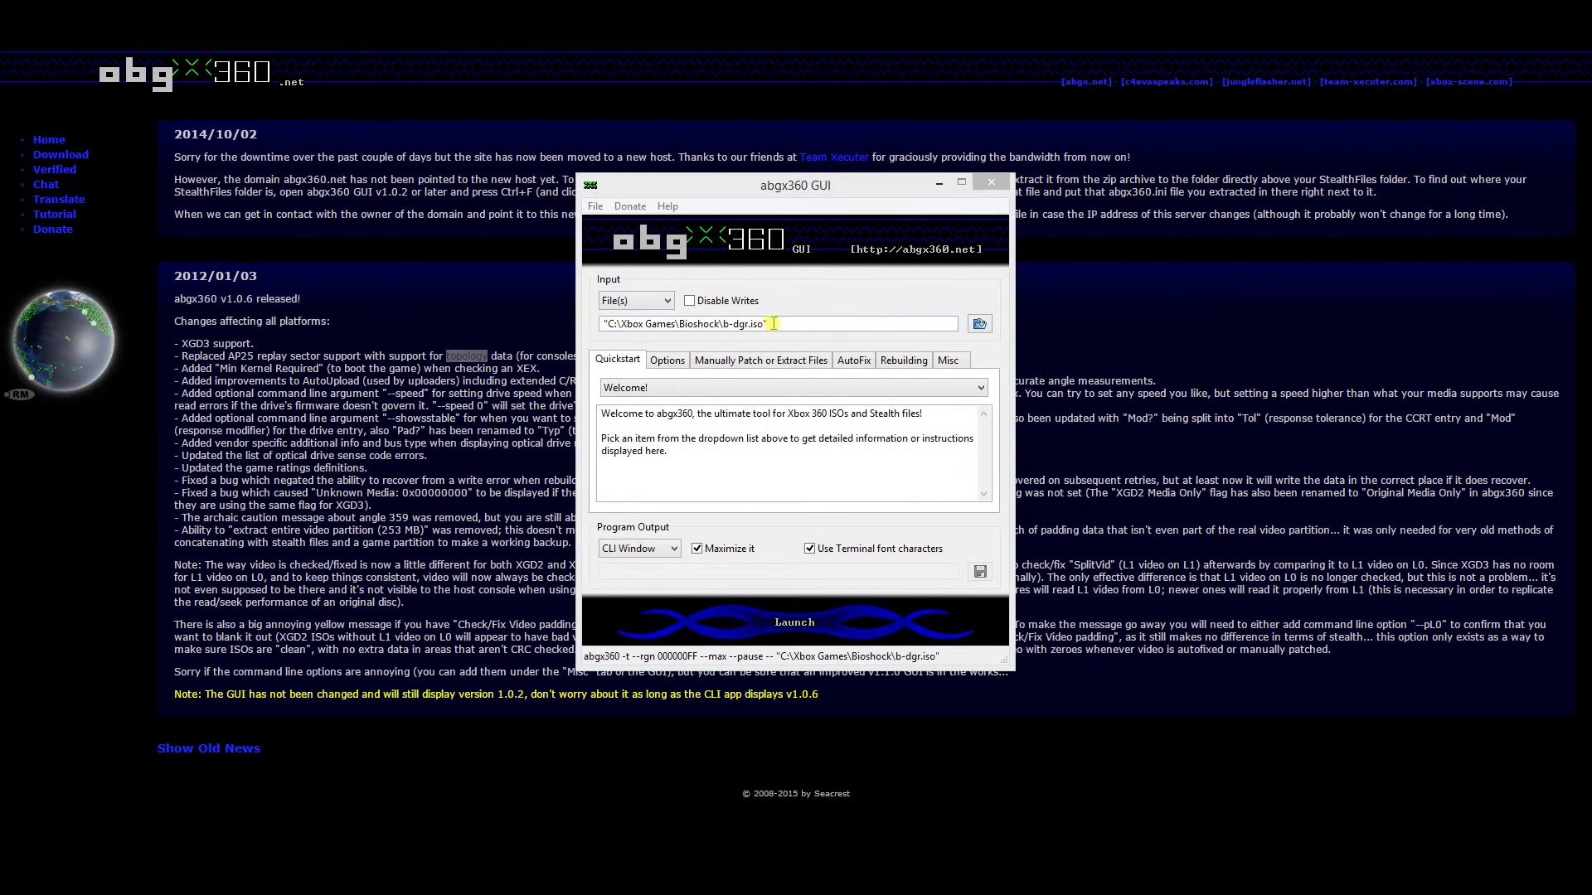
- Set the AutoFix Threshold on the AutoFix tab to Level 3 (--af3)
left_click(857, 361)
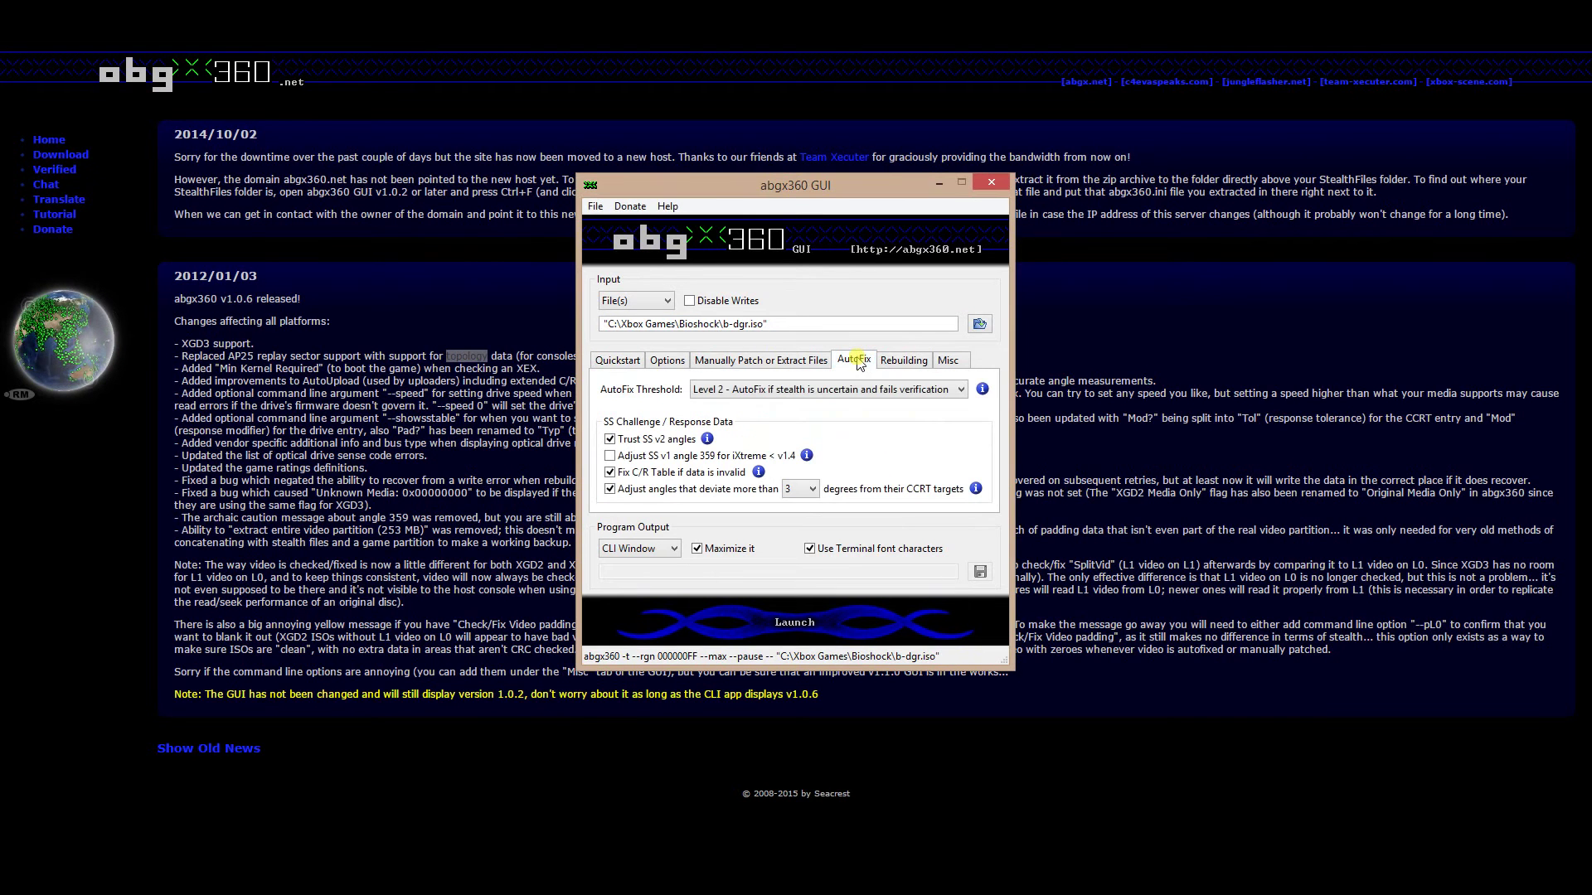
left_click(963, 392)
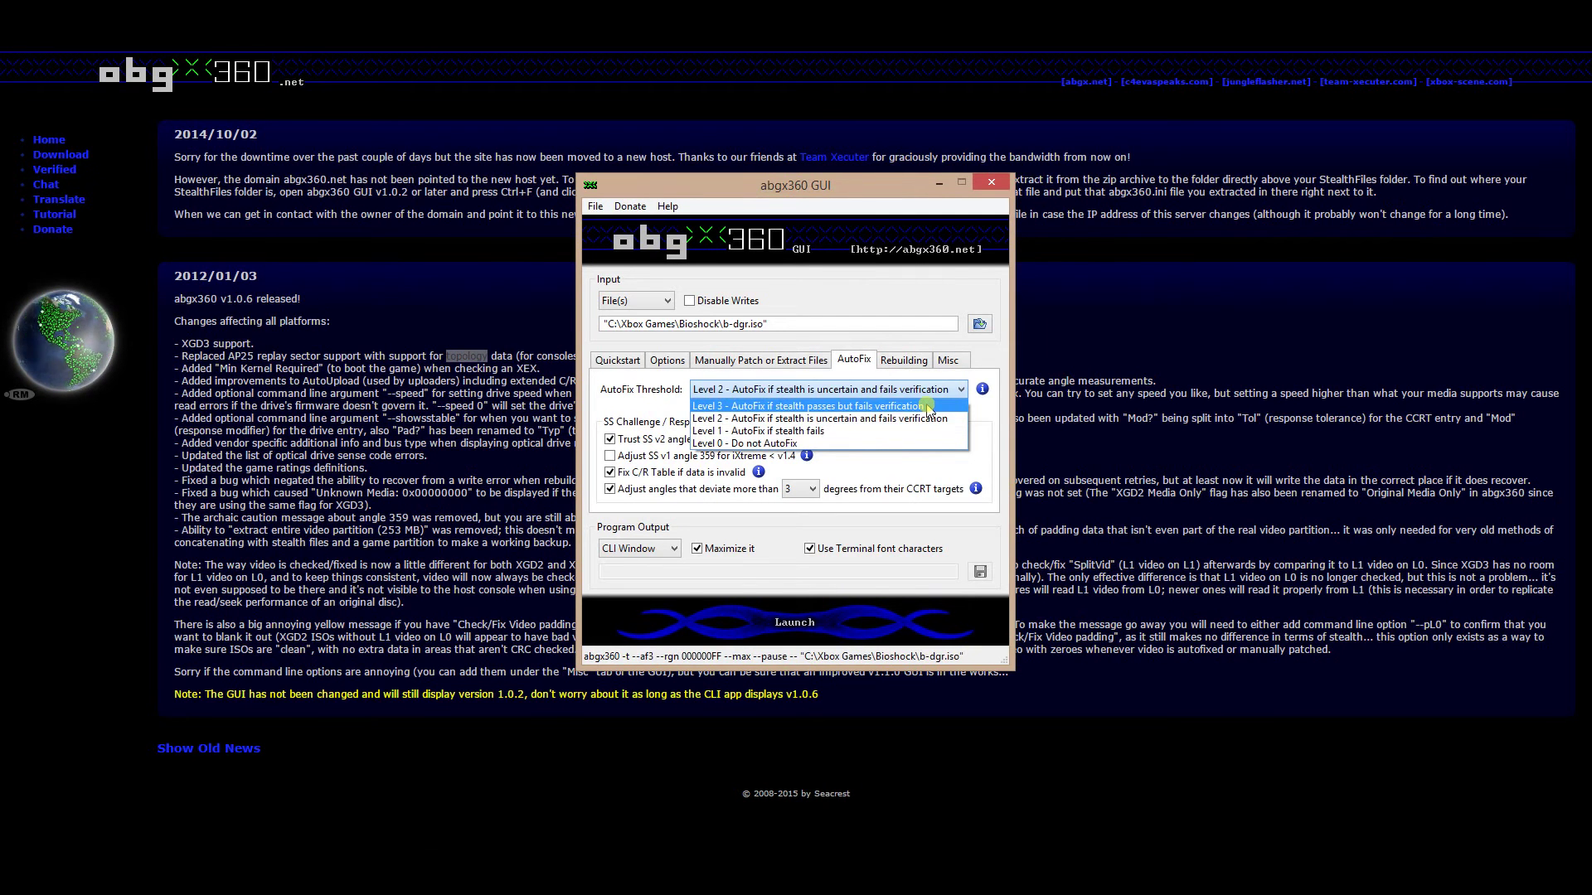
left_click(926, 406)
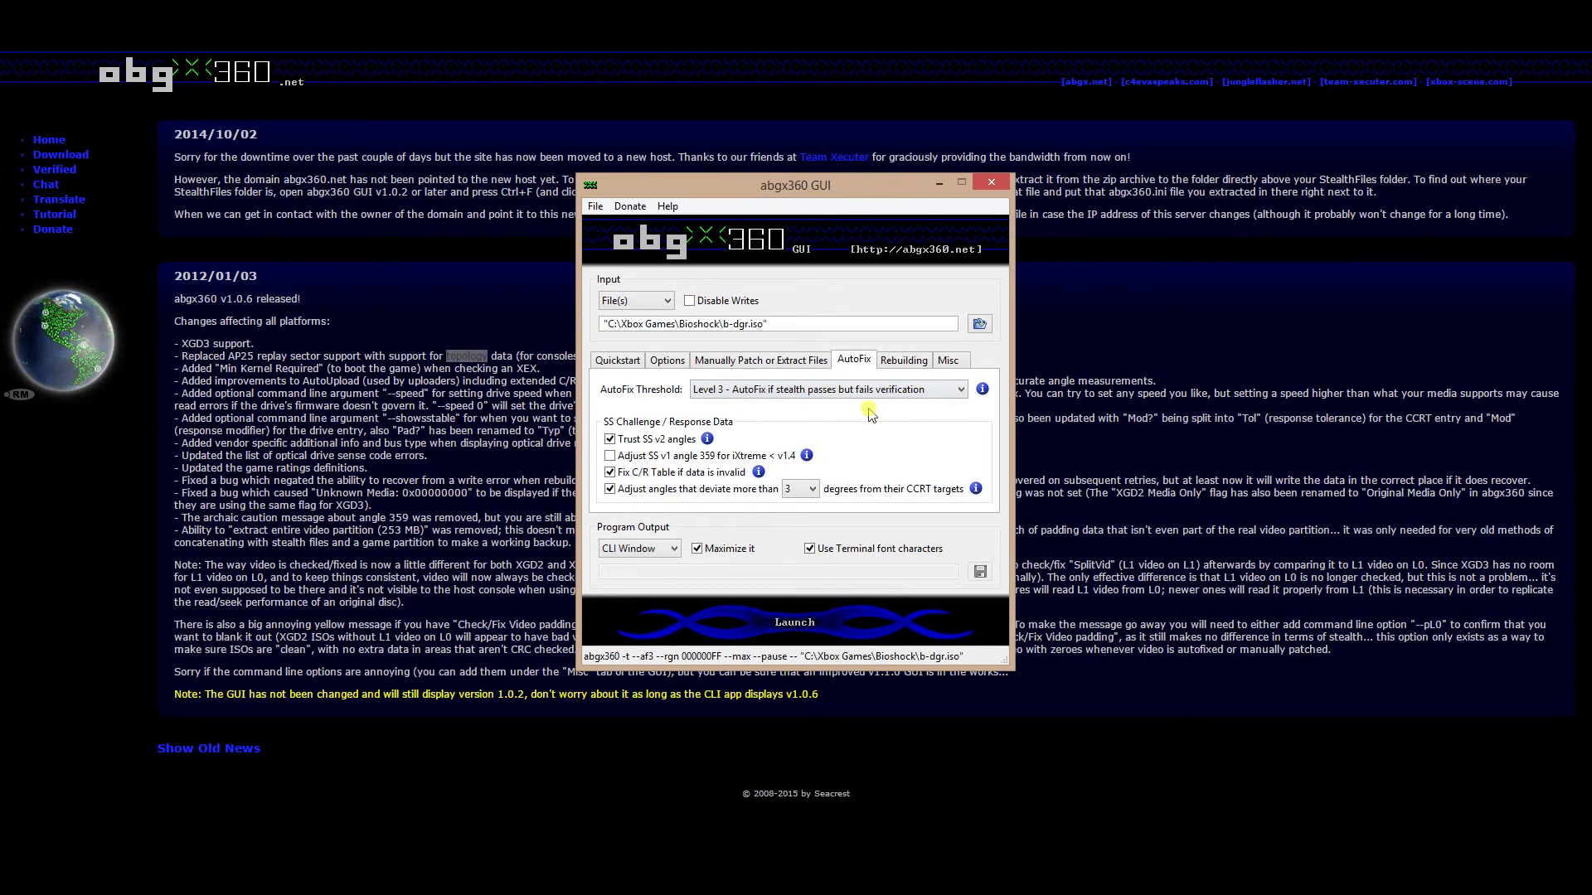
- Launch verification of b-dgr.iso and dismiss the output once it succeeds
left_click(800, 631)
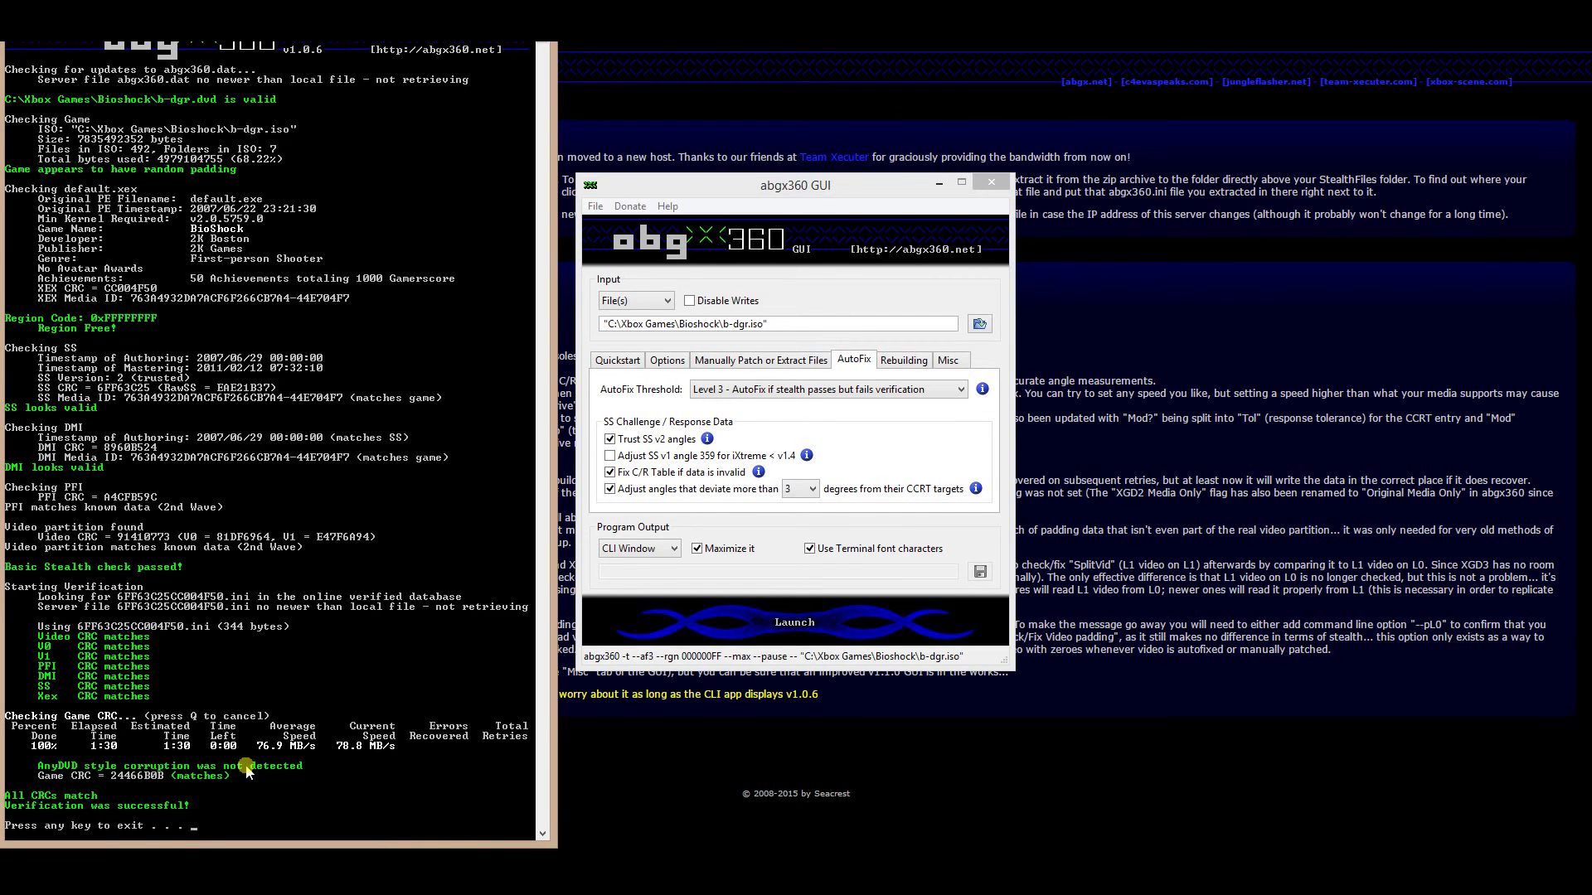
key("Return")
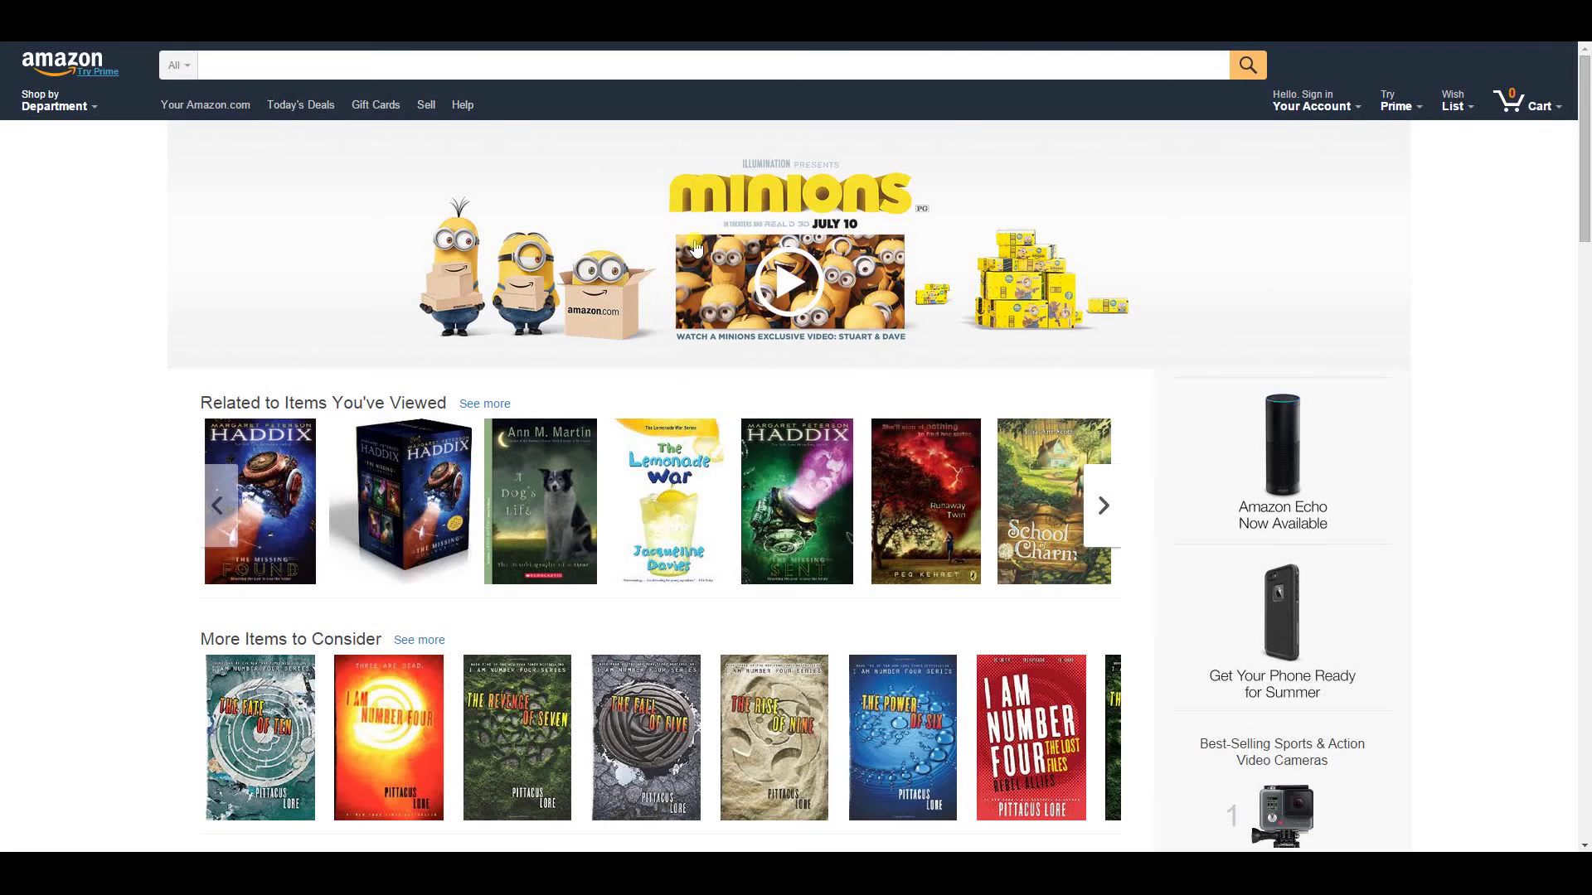
- Enter 'verbatim dvd' in Amazon's search box and pick the 'verbatim dvd r dl' suggestion
left_click(568, 67)
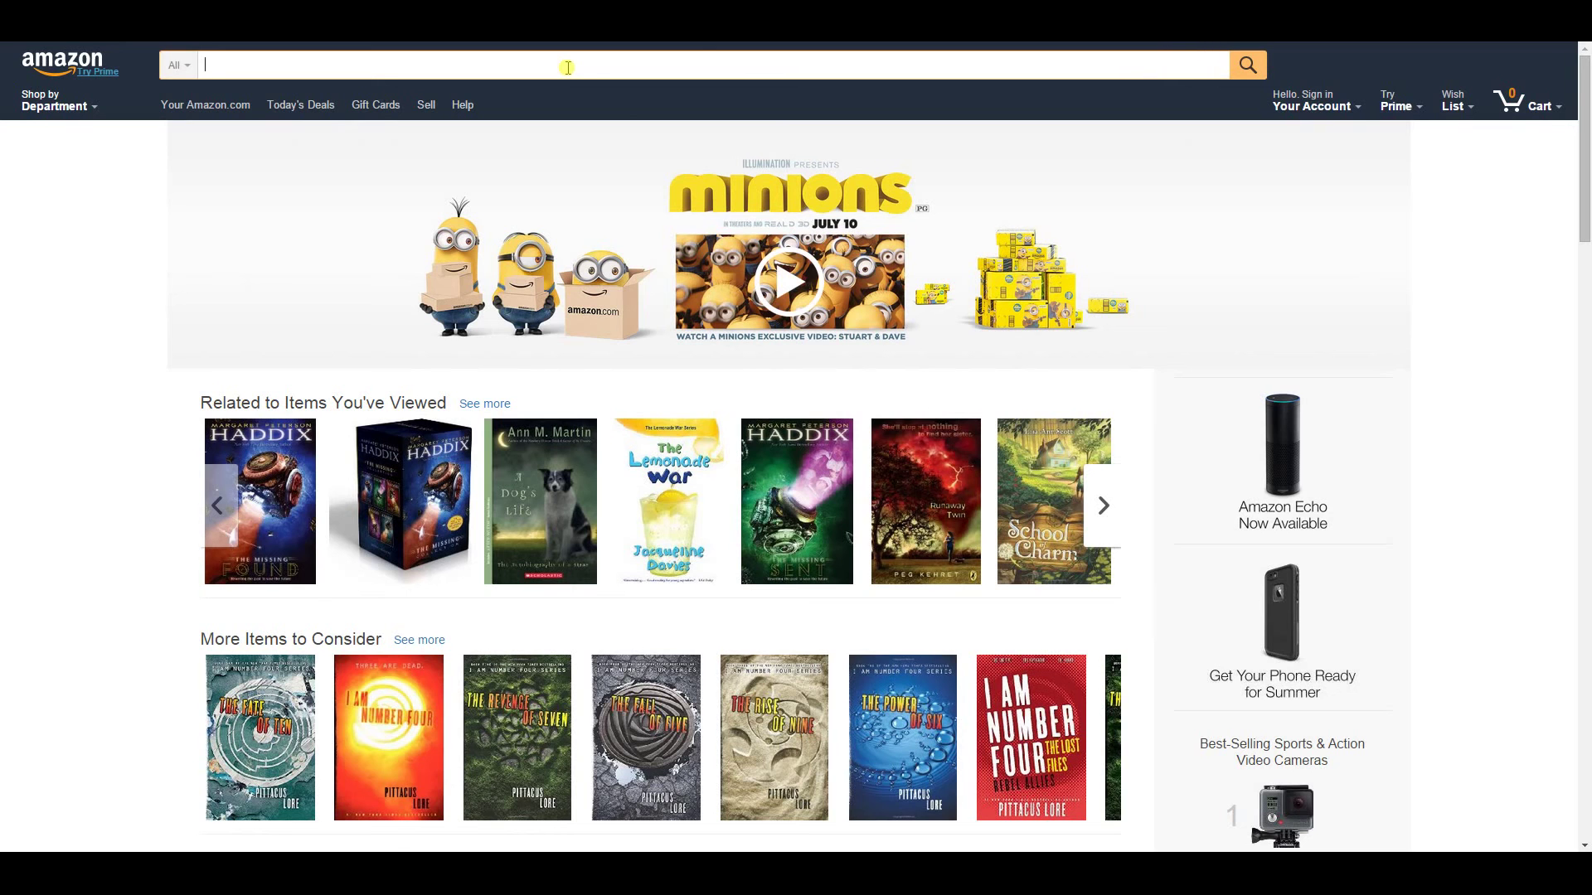
type("verbatim")
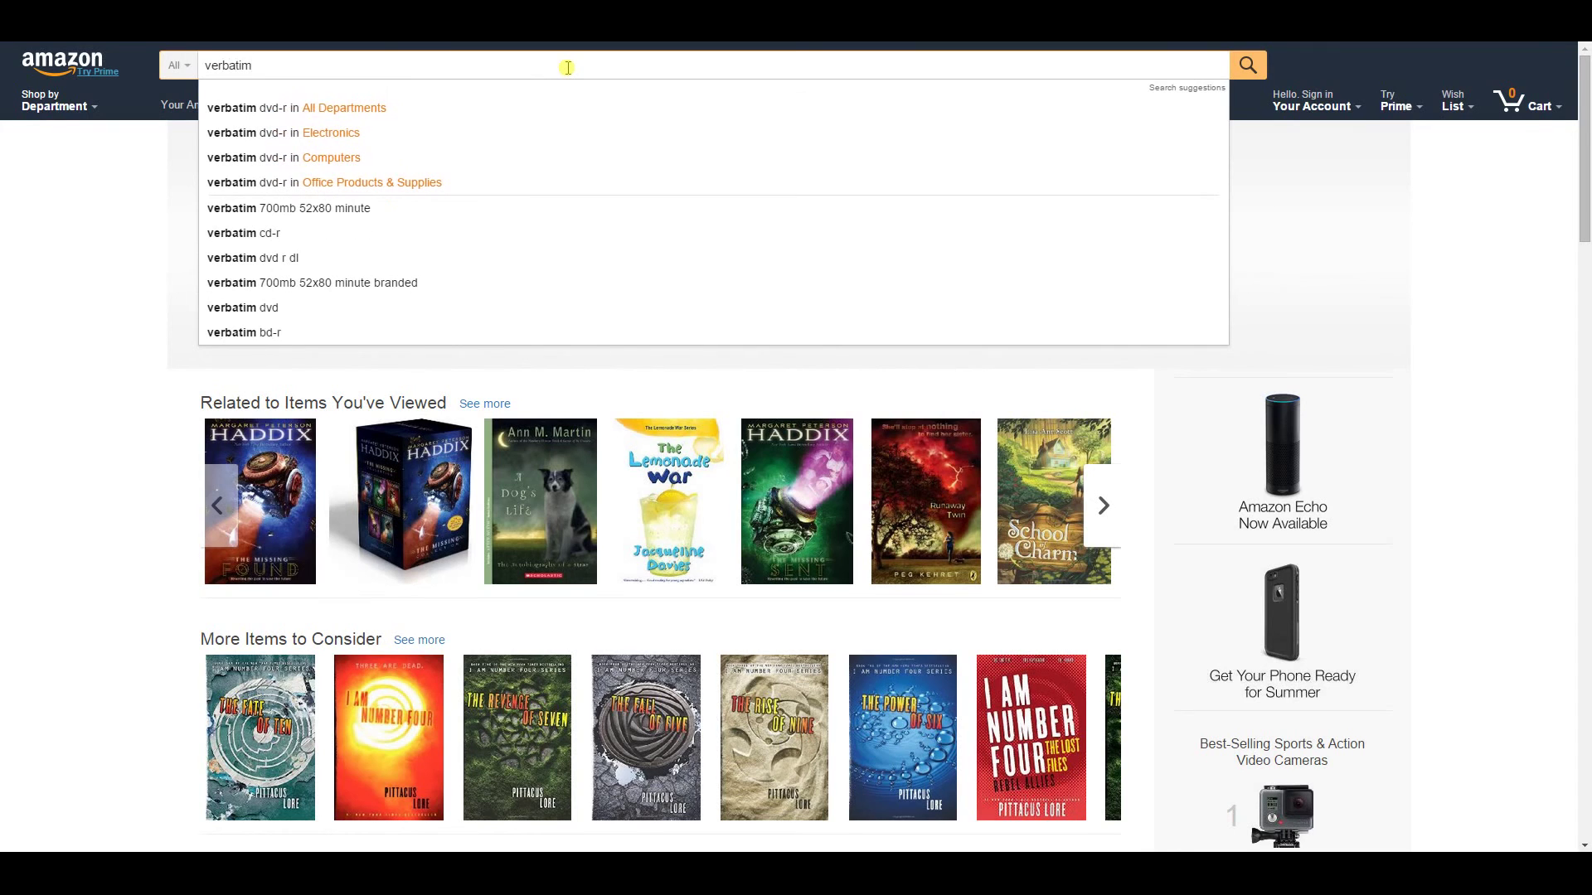
type(" dvd")
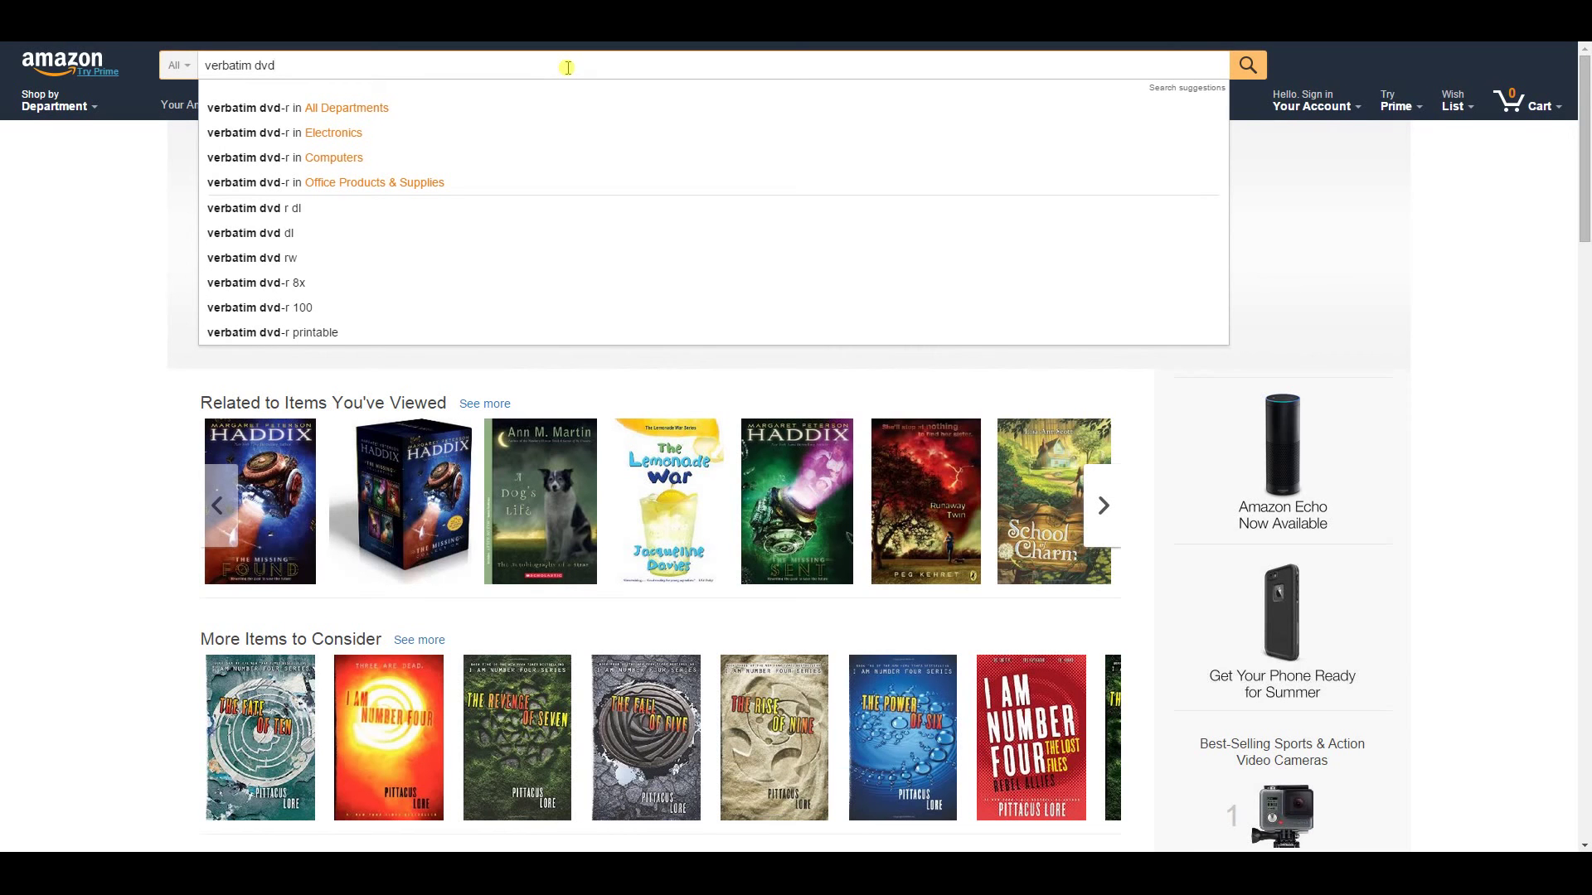
left_click(322, 209)
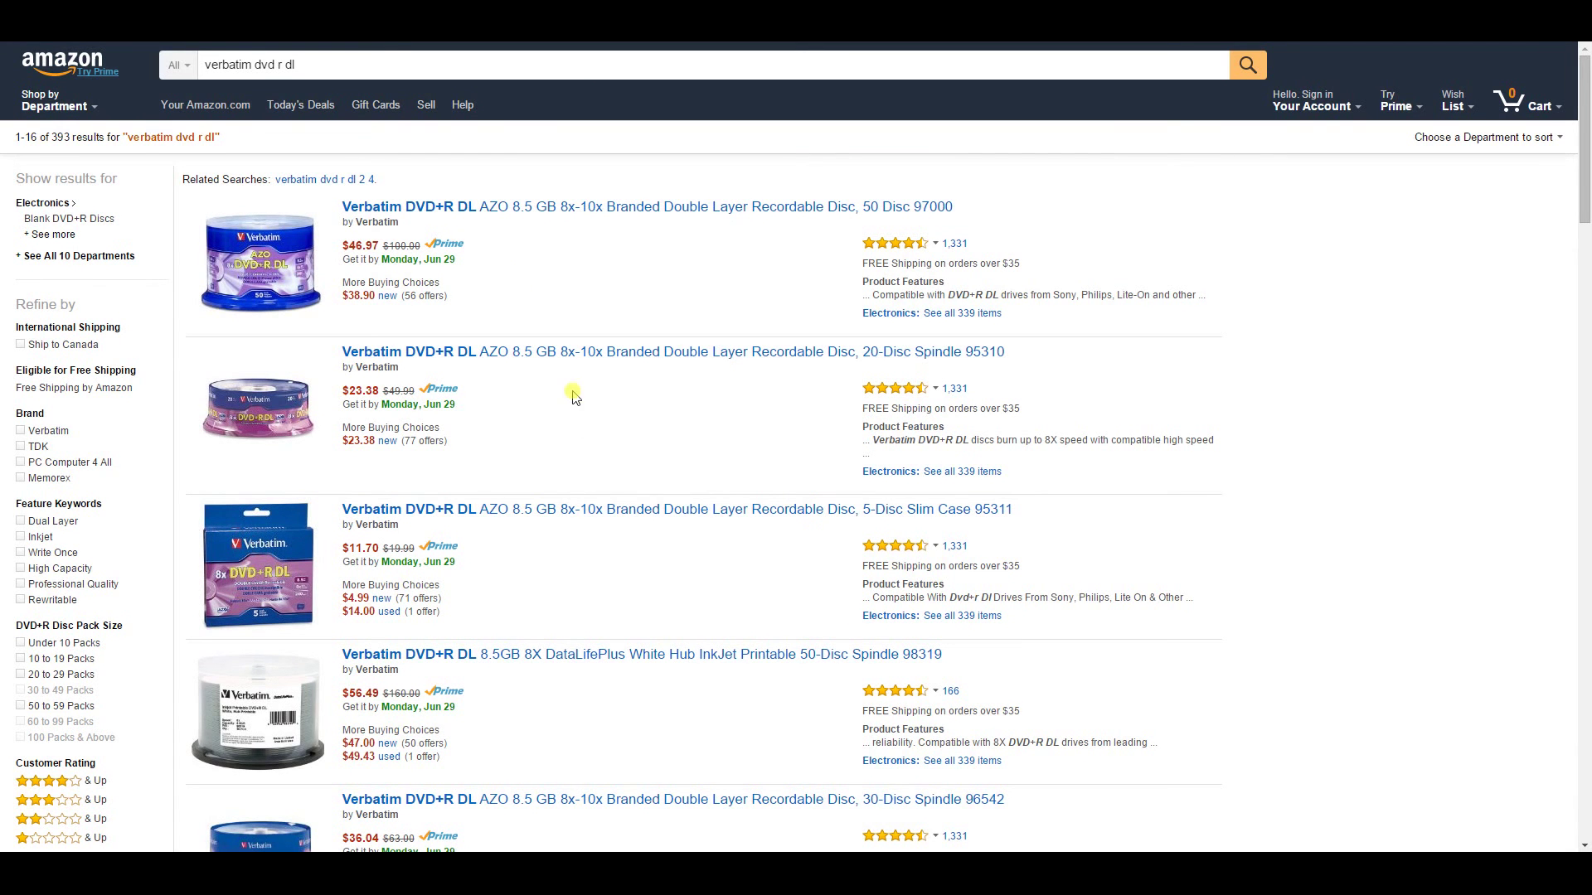
- Browse the 393 Verbatim DVD+R DL results and select the existing search query
scroll(586, 432, "down", 4)
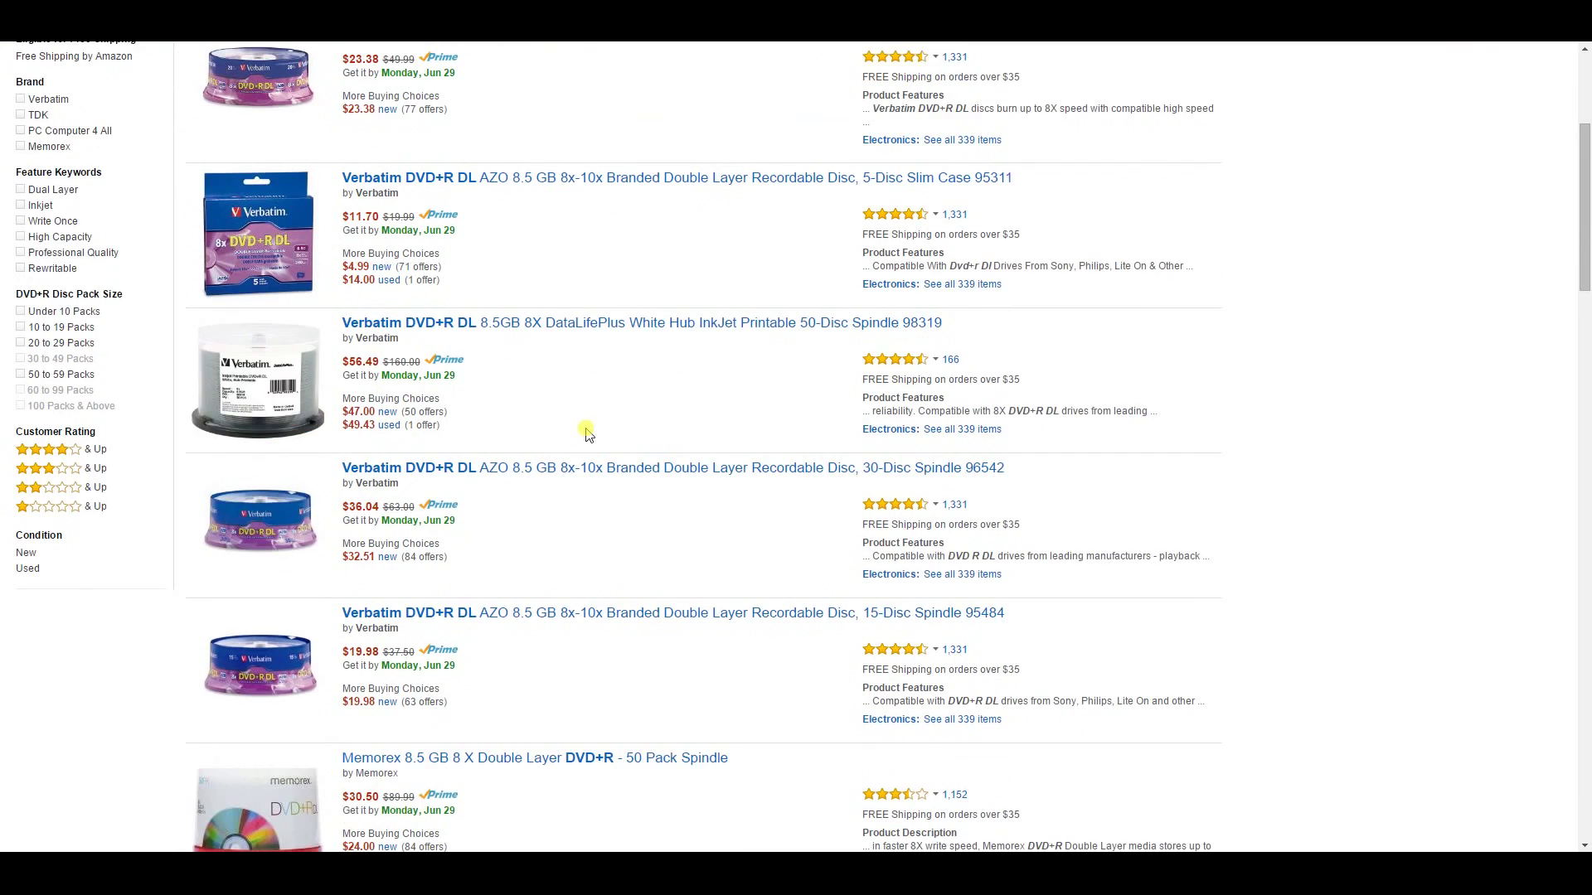
scroll(585, 432, "down", 2)
scroll(580, 427, "up", 6)
left_click_drag(381, 60, 207, 66)
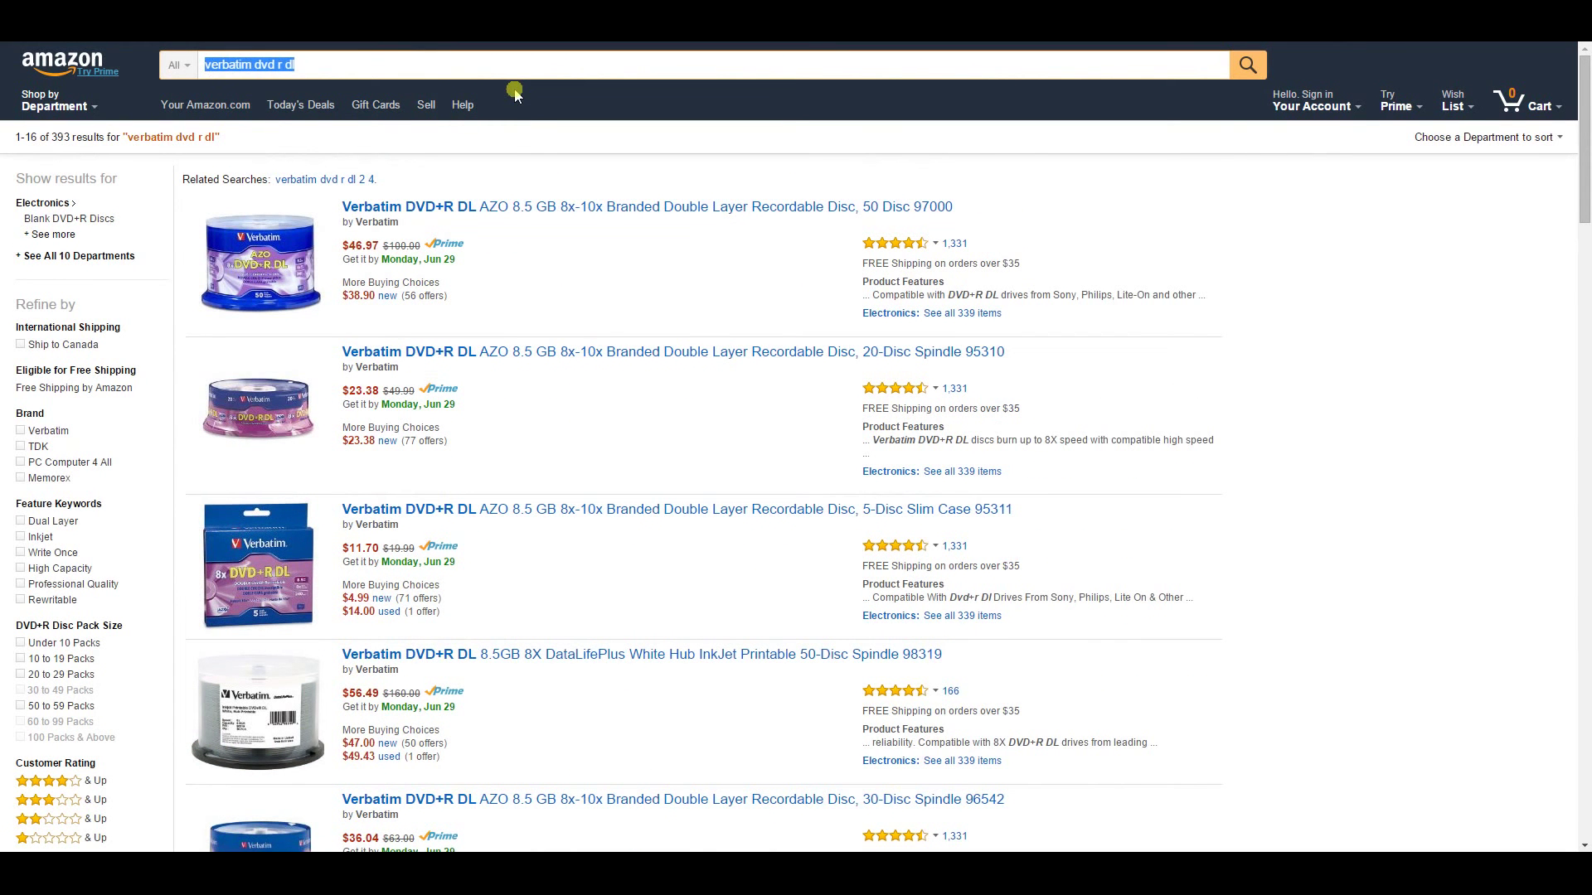
- Search Amazon for 'tdk dvd dl' and scroll through the TDK results
type("tdk dvd dl")
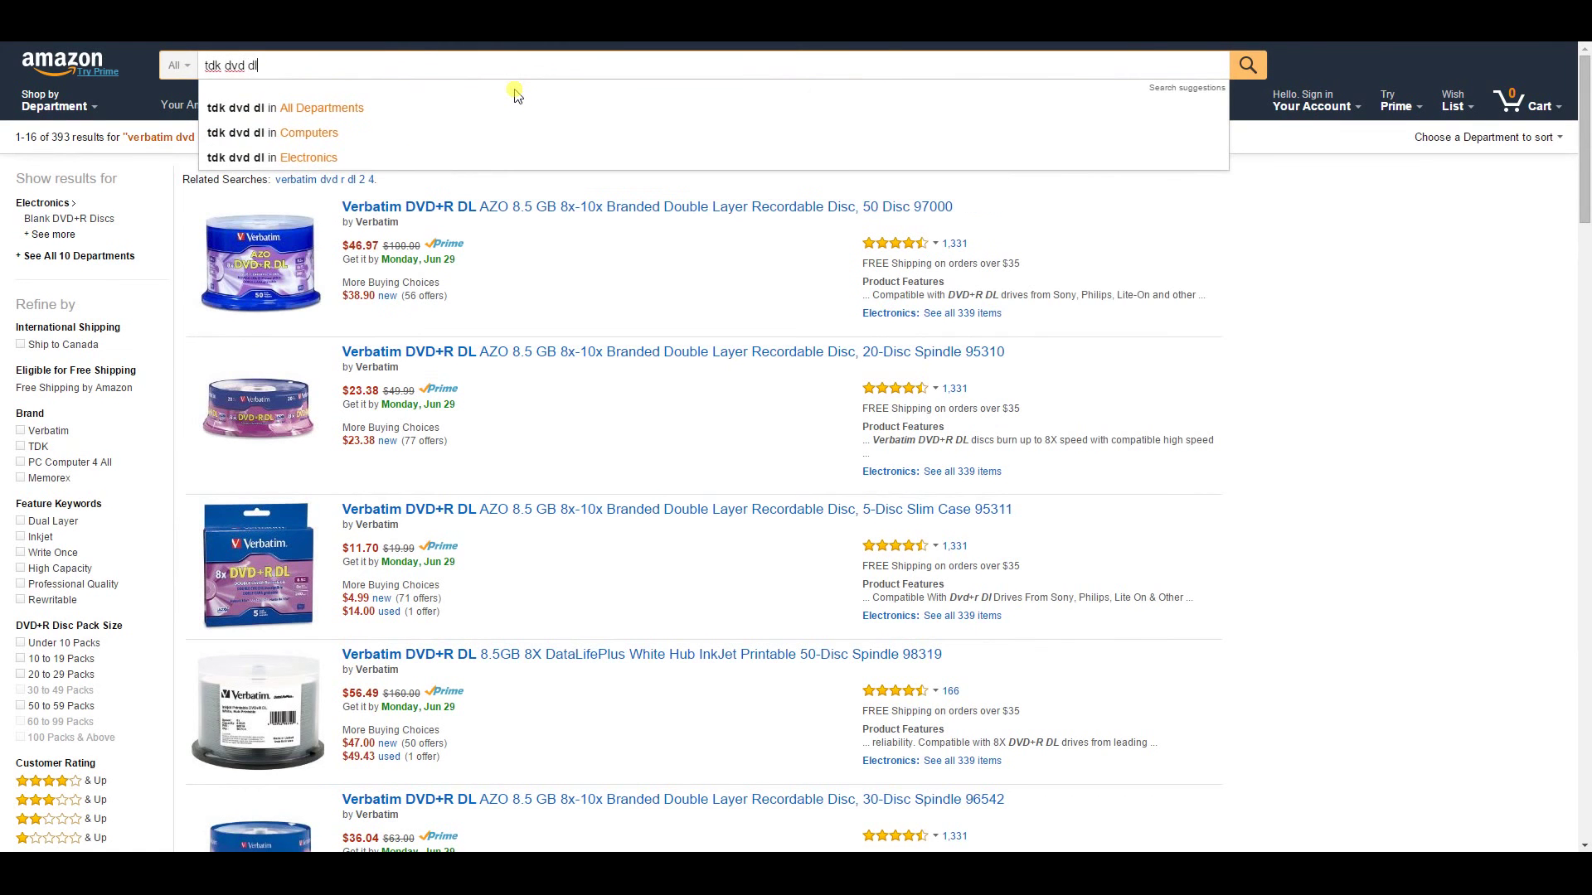
key("Return")
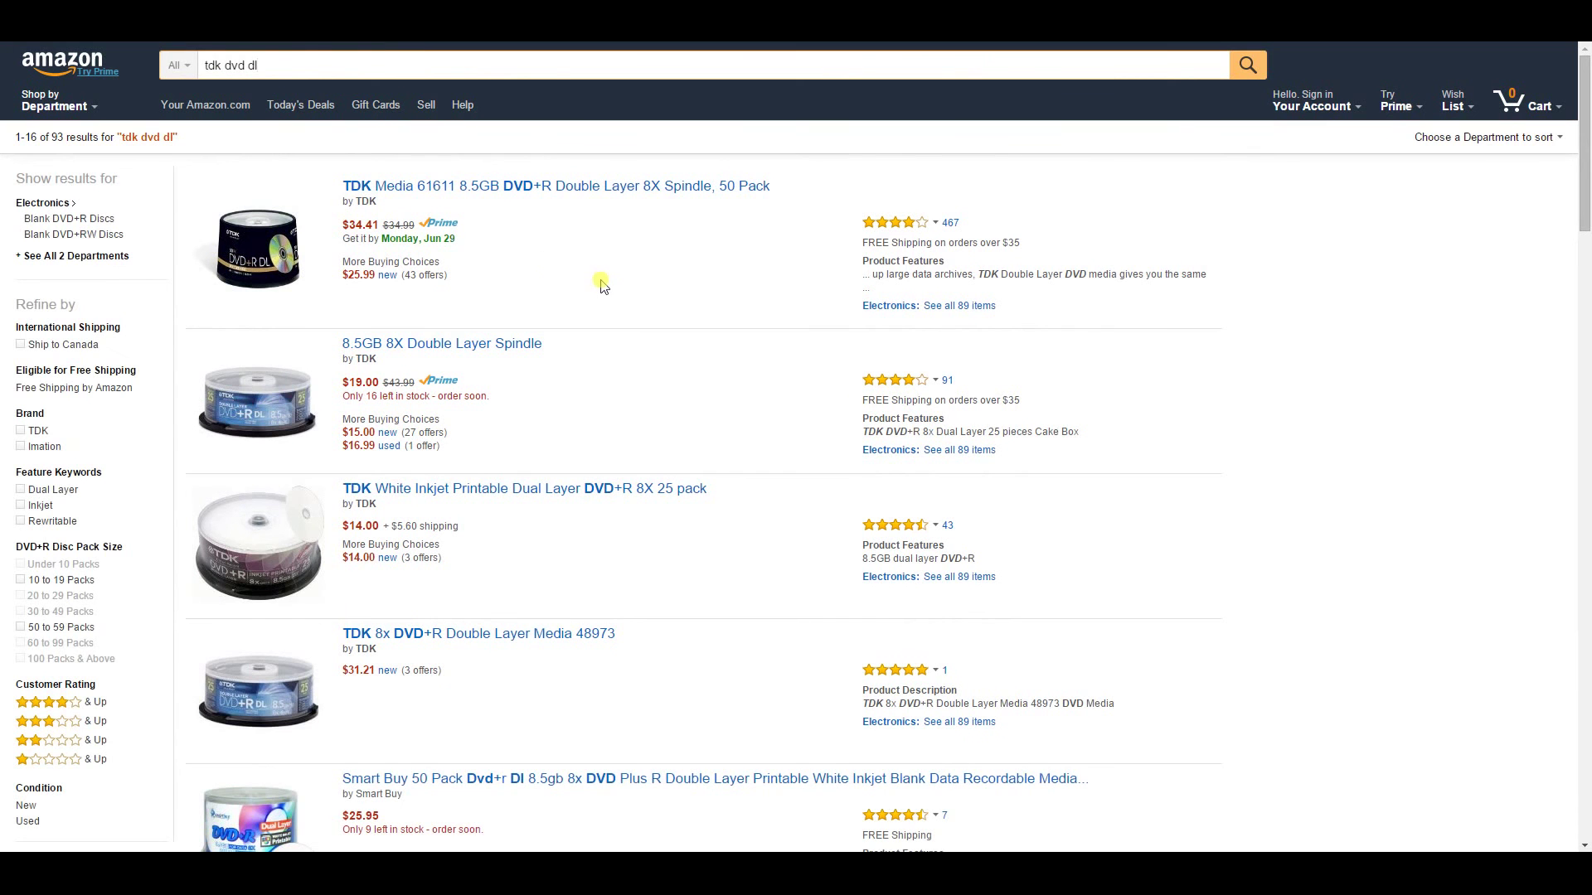
scroll(602, 285, "down", 5)
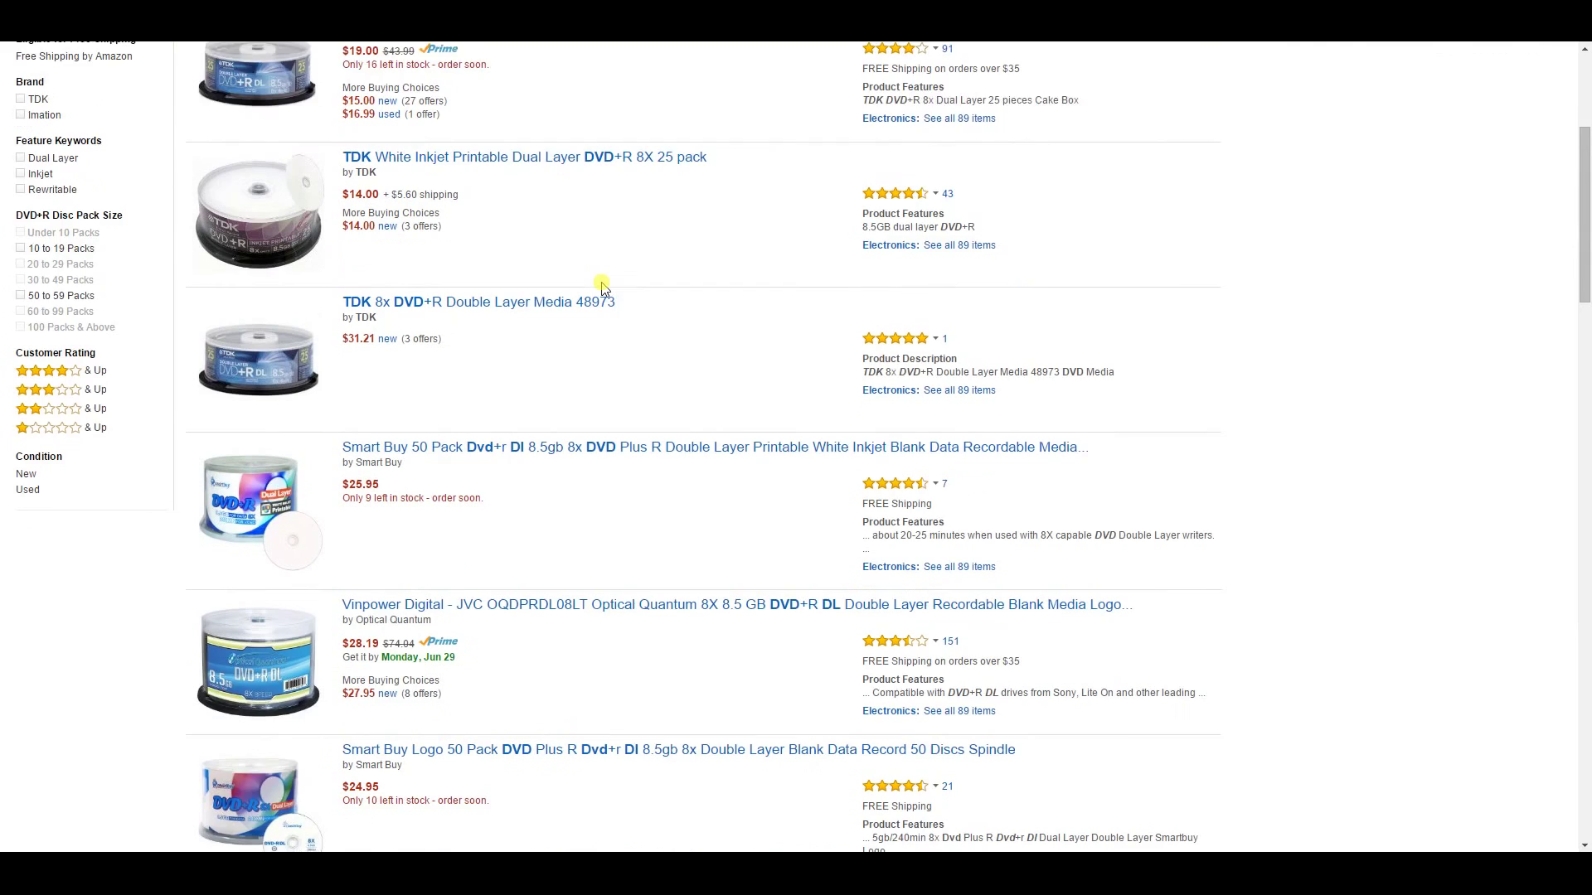
scroll(602, 287, "up", 4)
scroll(602, 287, "down", 10)
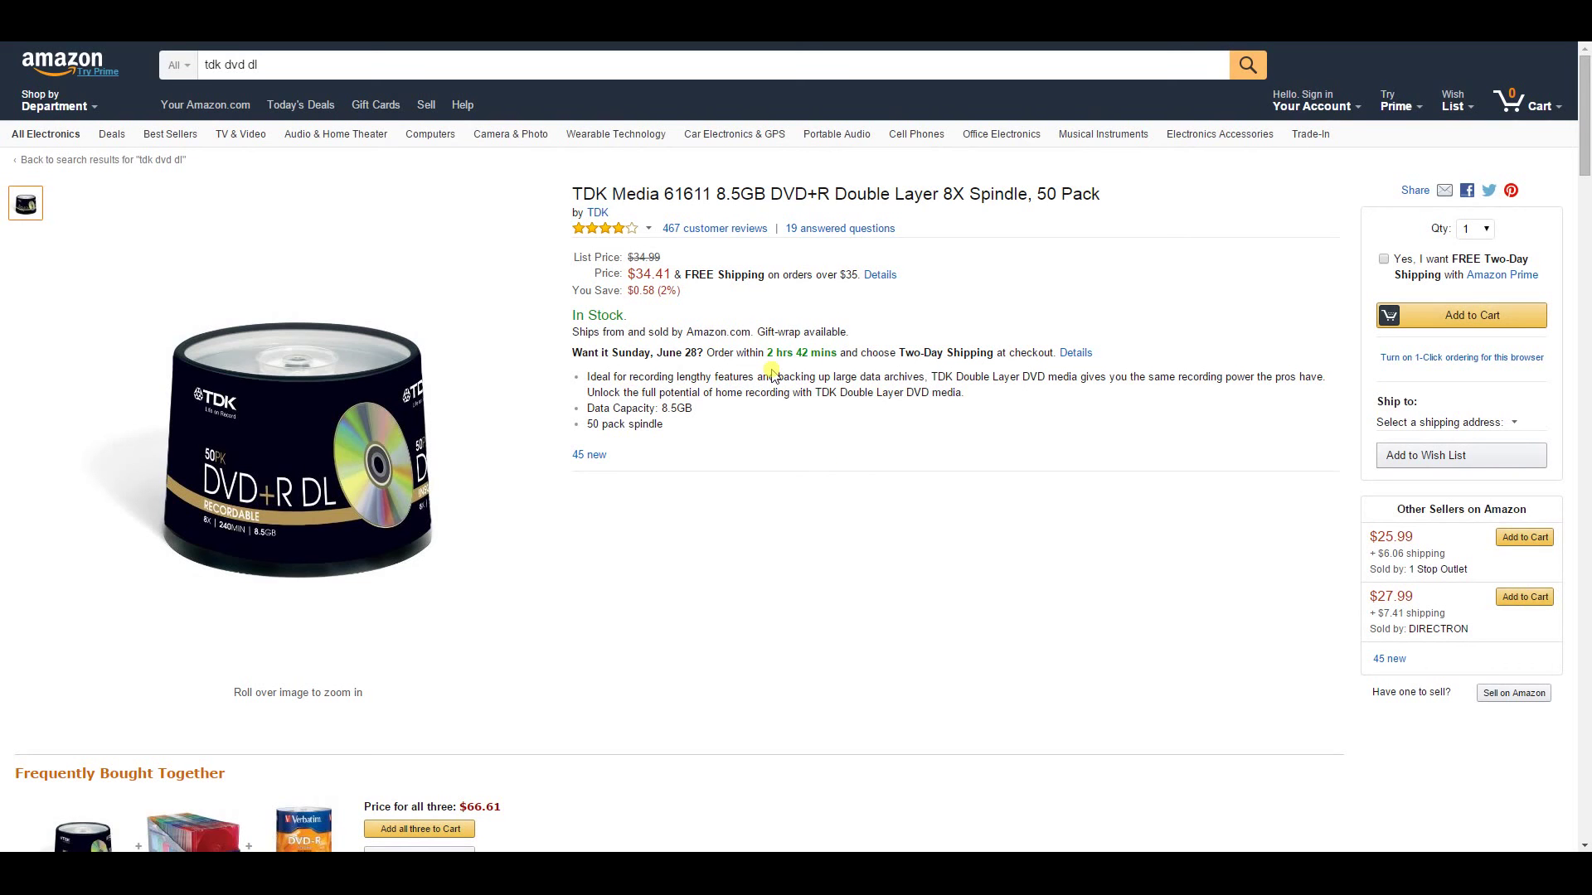
- Scroll the TDK 50-pack product page, then go to the Google Canada homepage
scroll(877, 419, "down", 1)
scroll(877, 419, "up", 1)
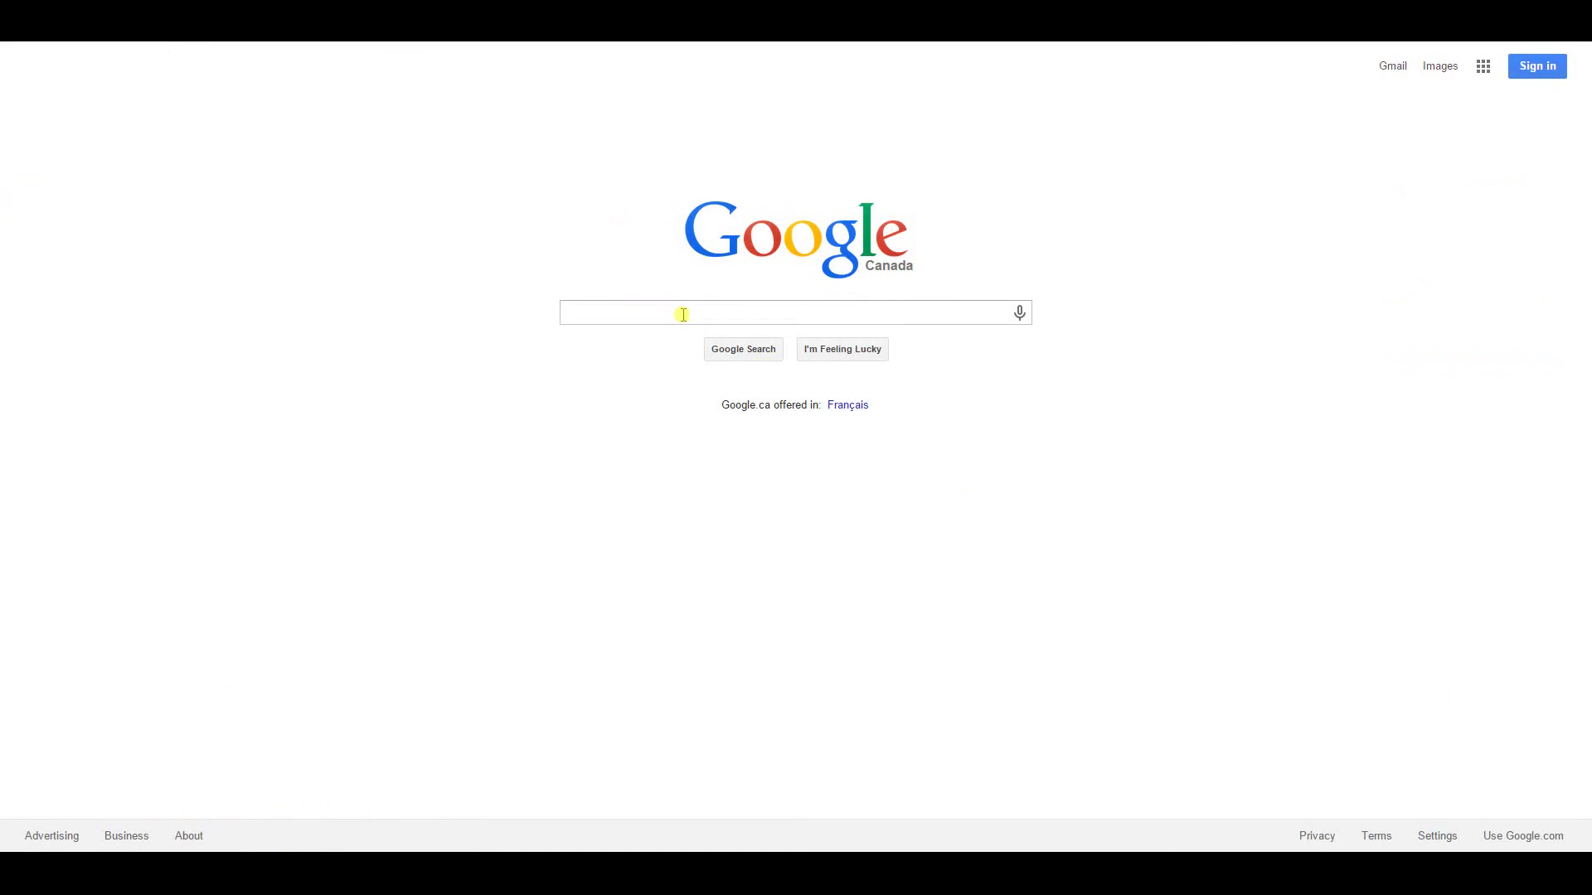
left_click(682, 314)
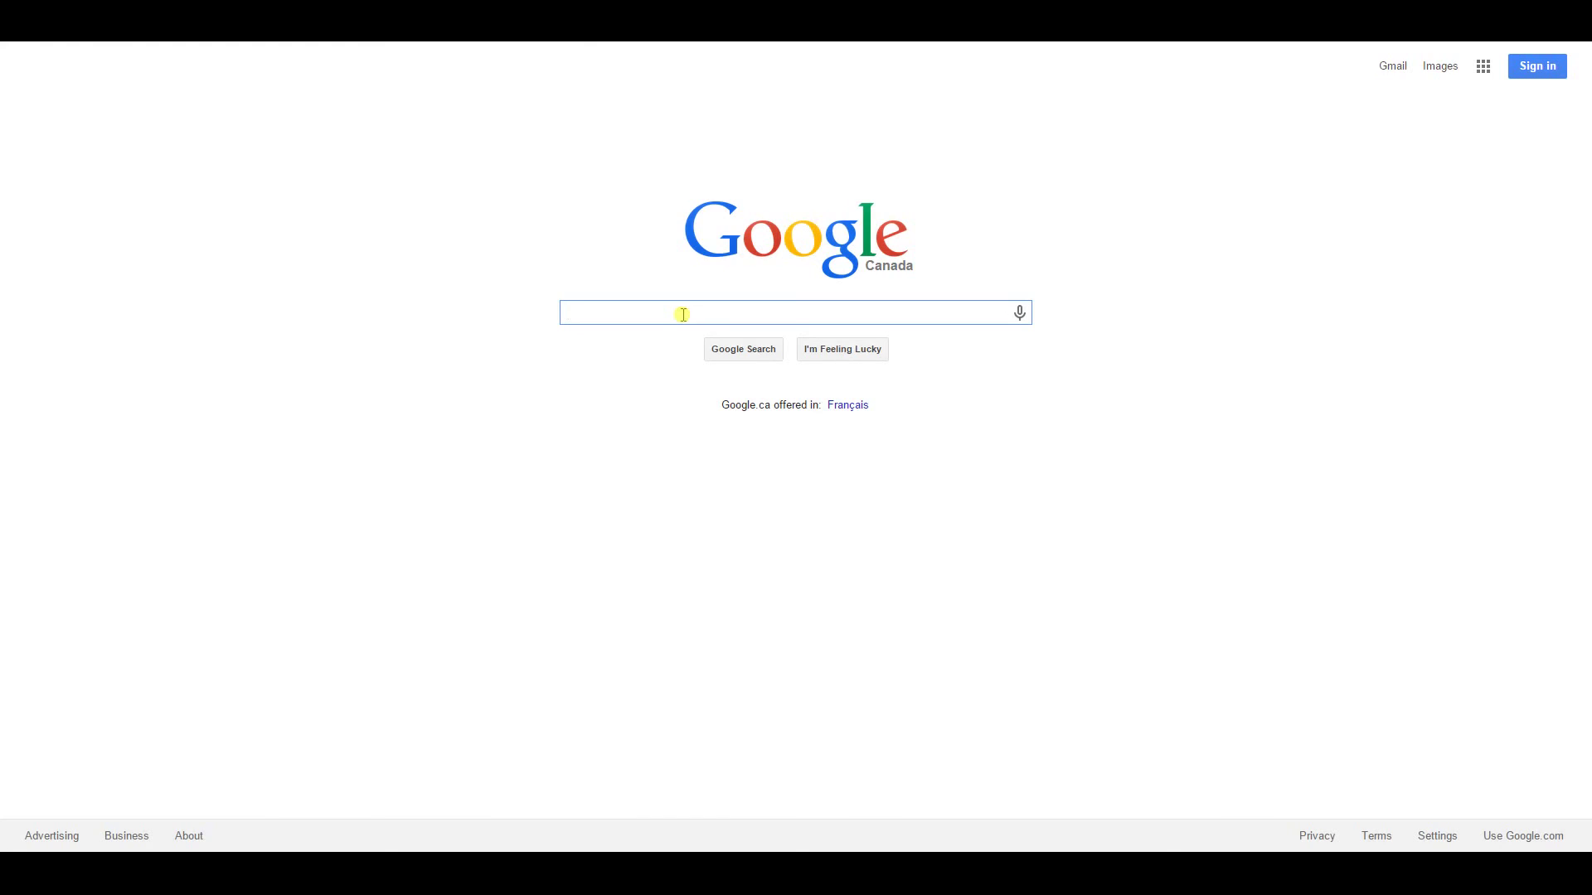
- Search Google for 'imgburn' and open The Official ImgBurn Website
type("img")
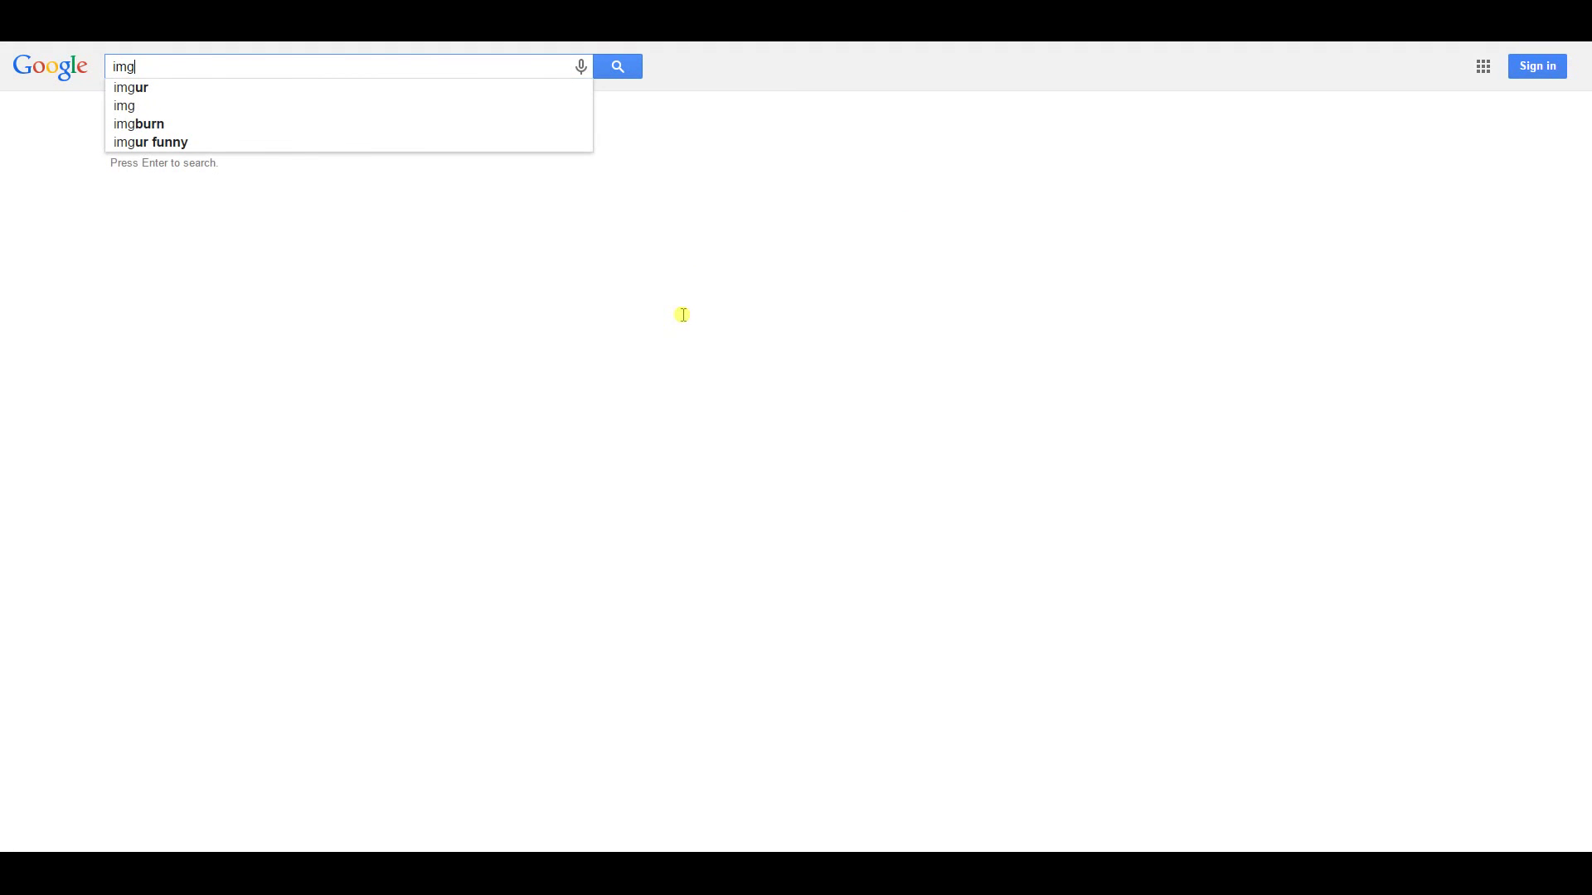
type("burn")
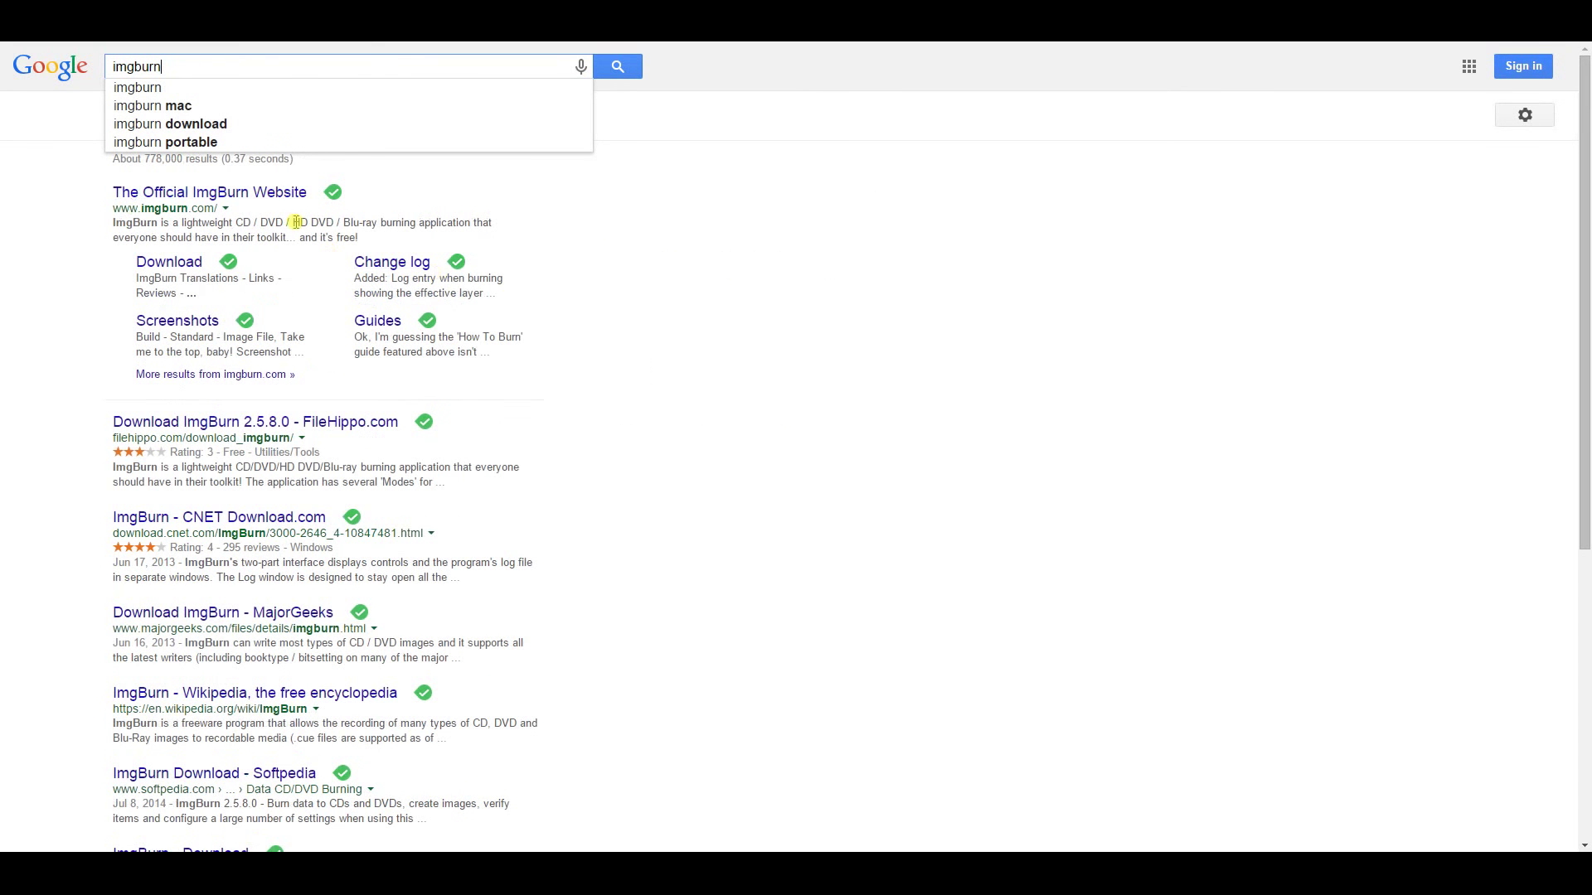
left_click(251, 192)
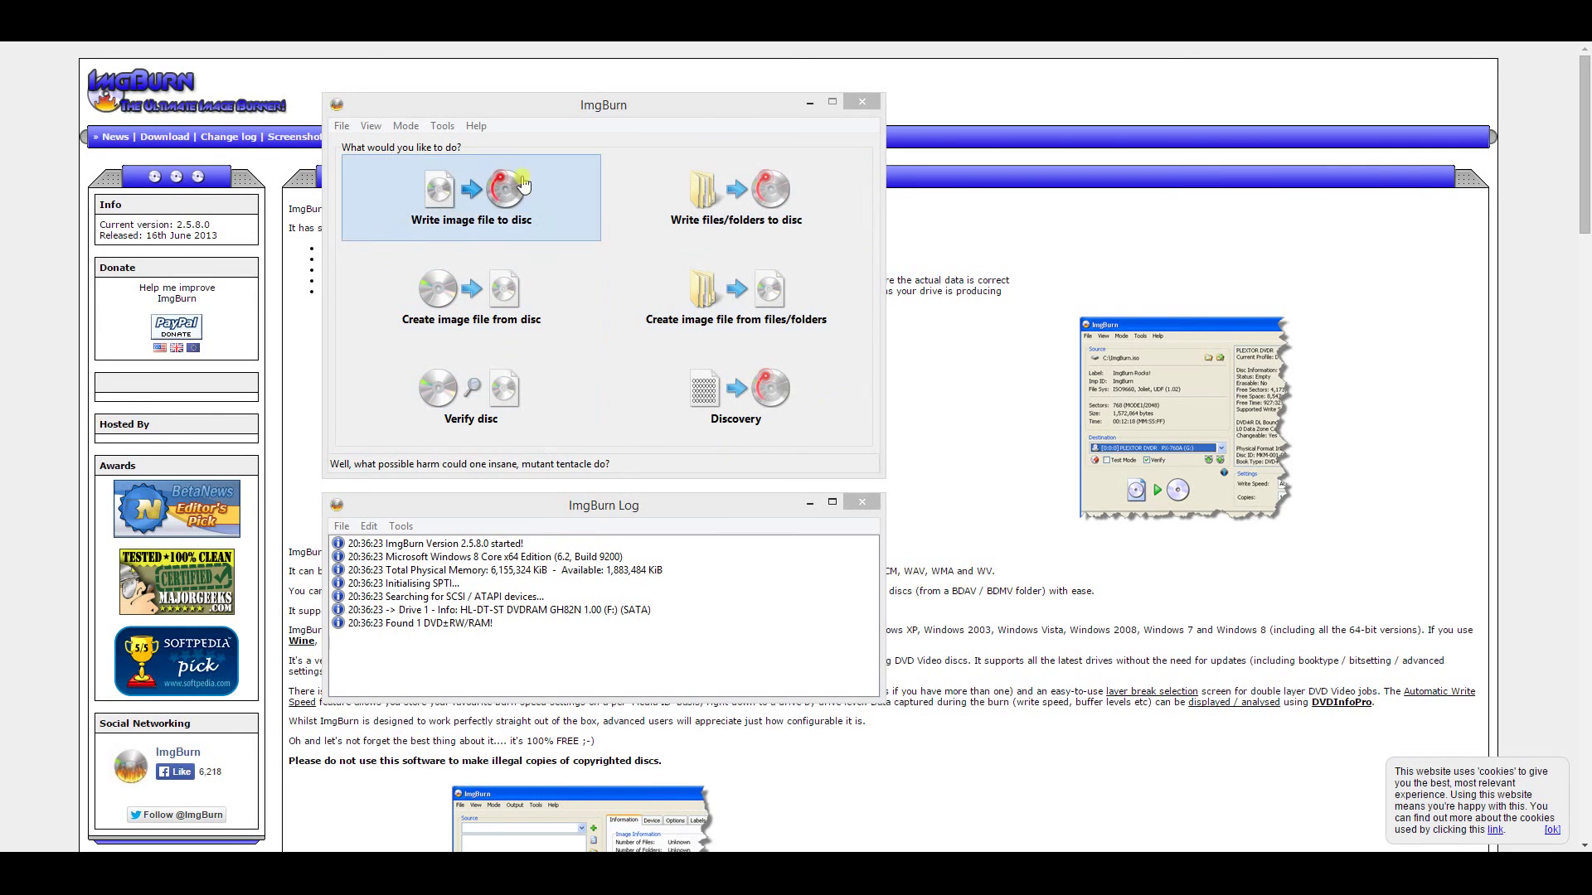
- Choose Write image file to disc with b-dgr.dvd from the Bioshock folder as source
left_click(473, 204)
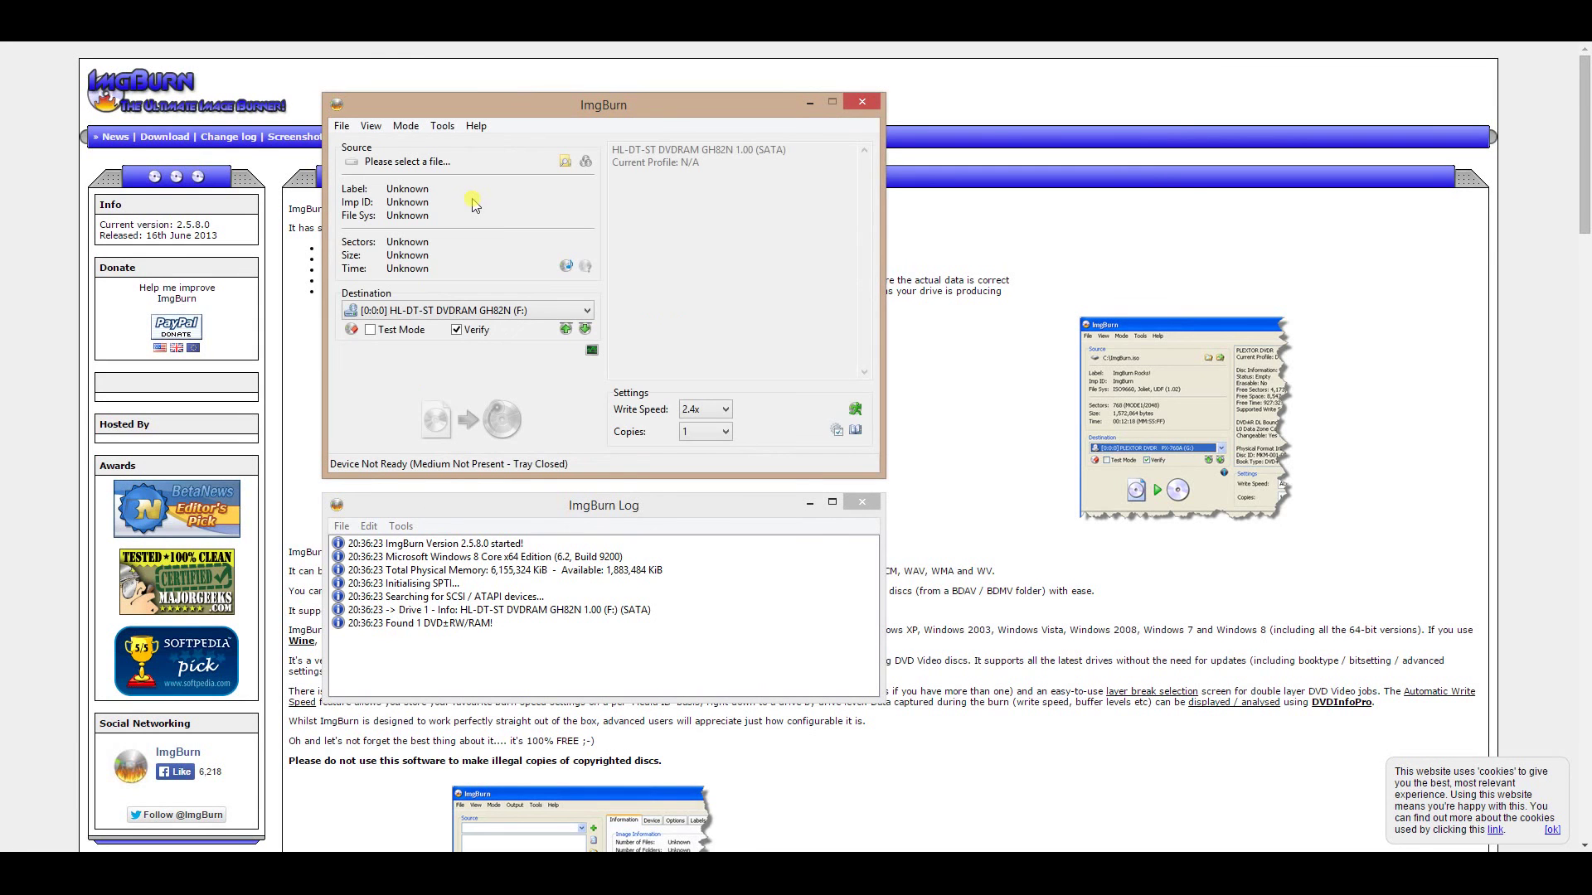
left_click(565, 164)
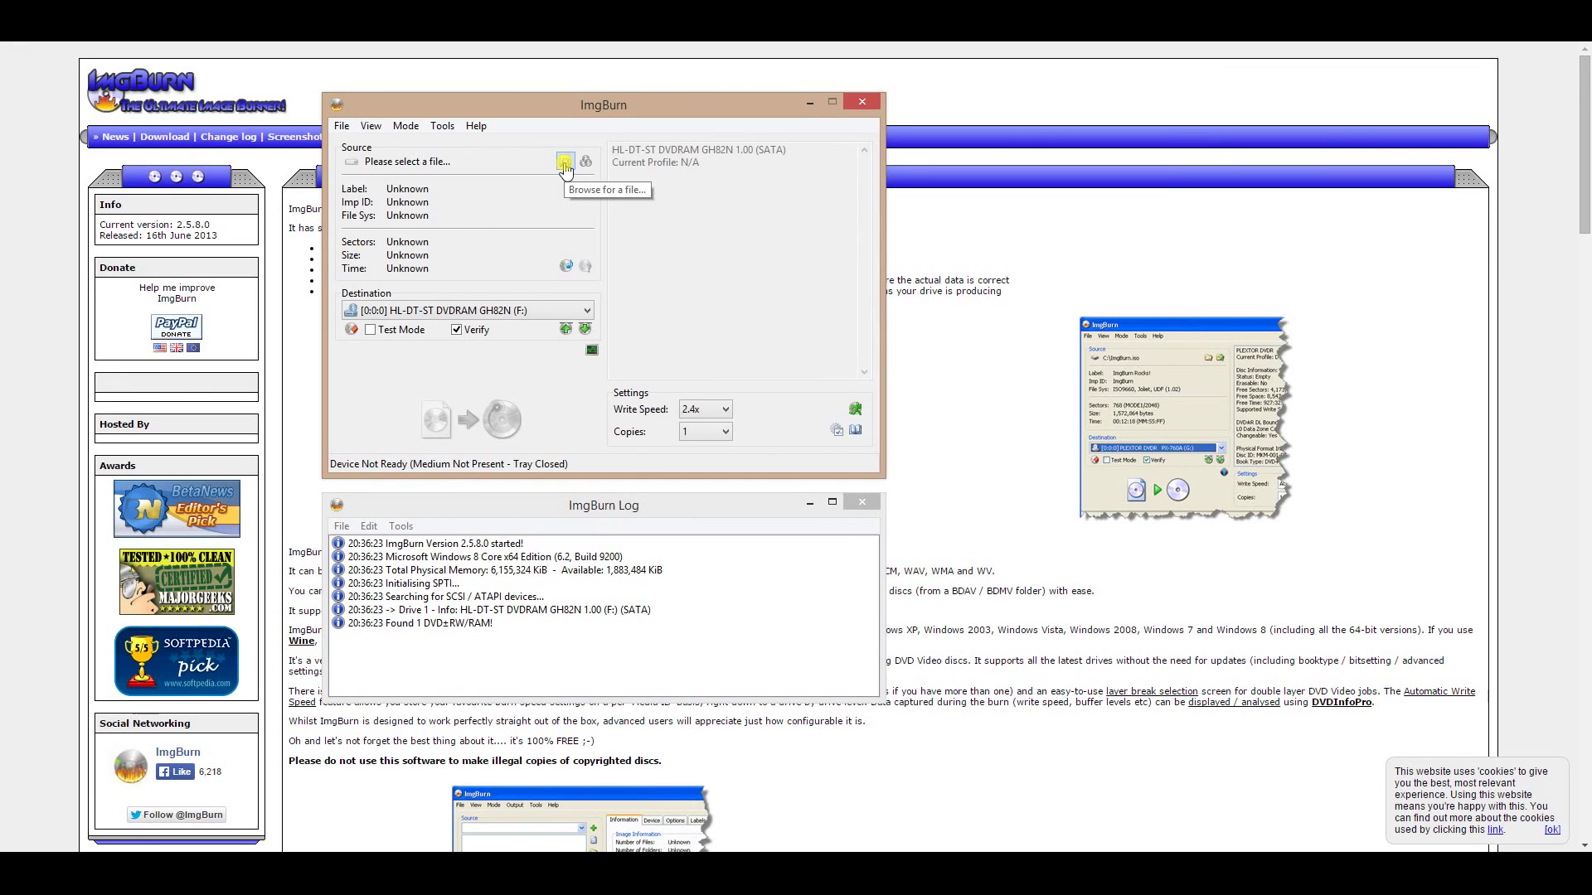
left_click(565, 165)
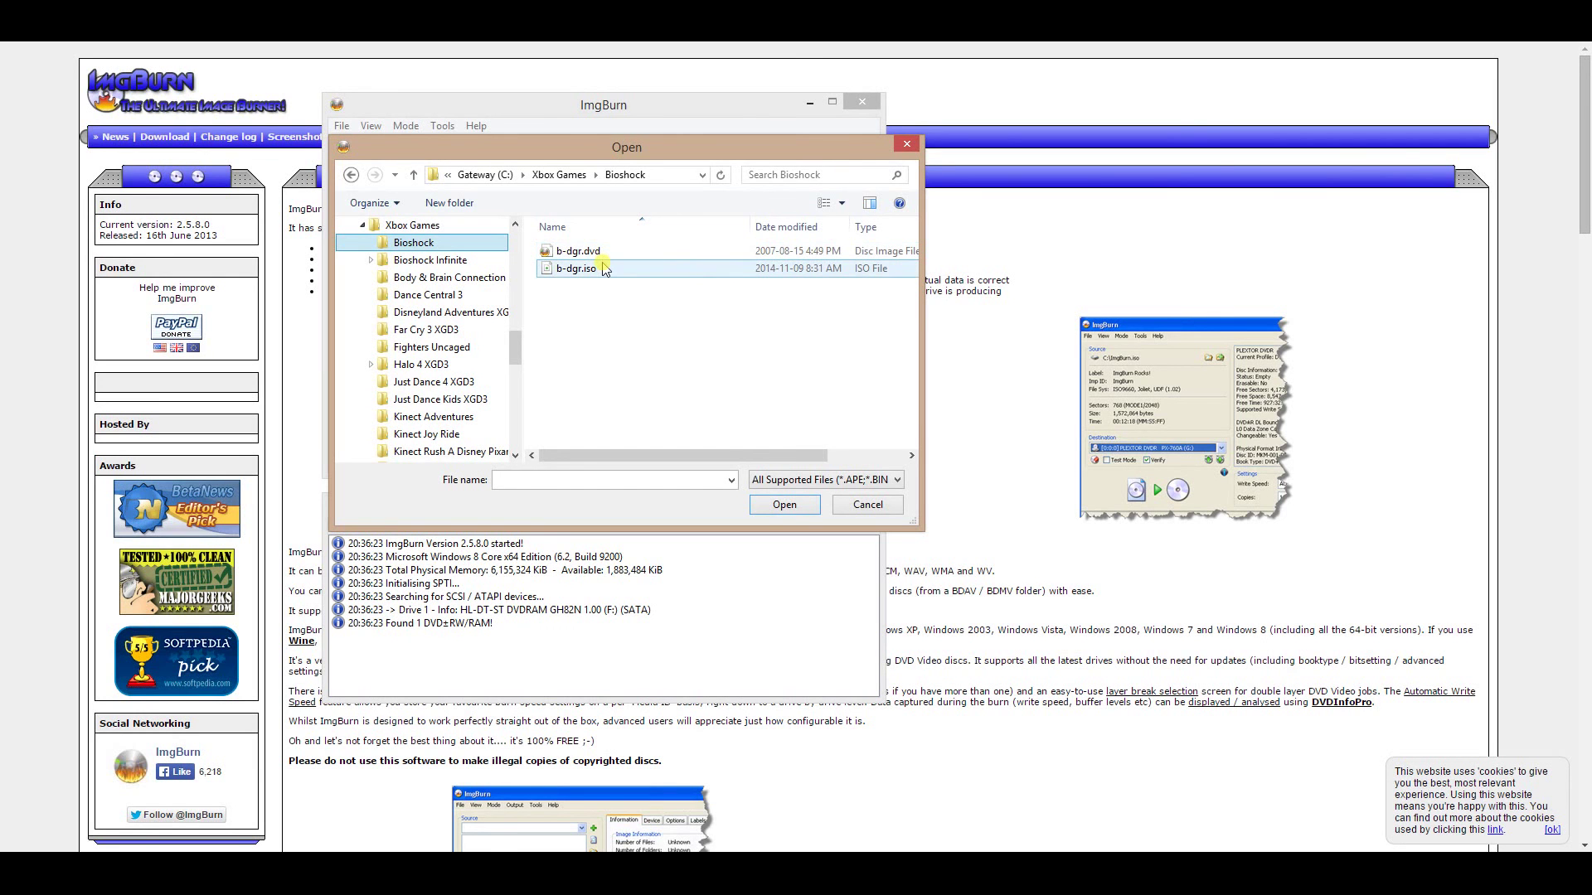
left_click(604, 254)
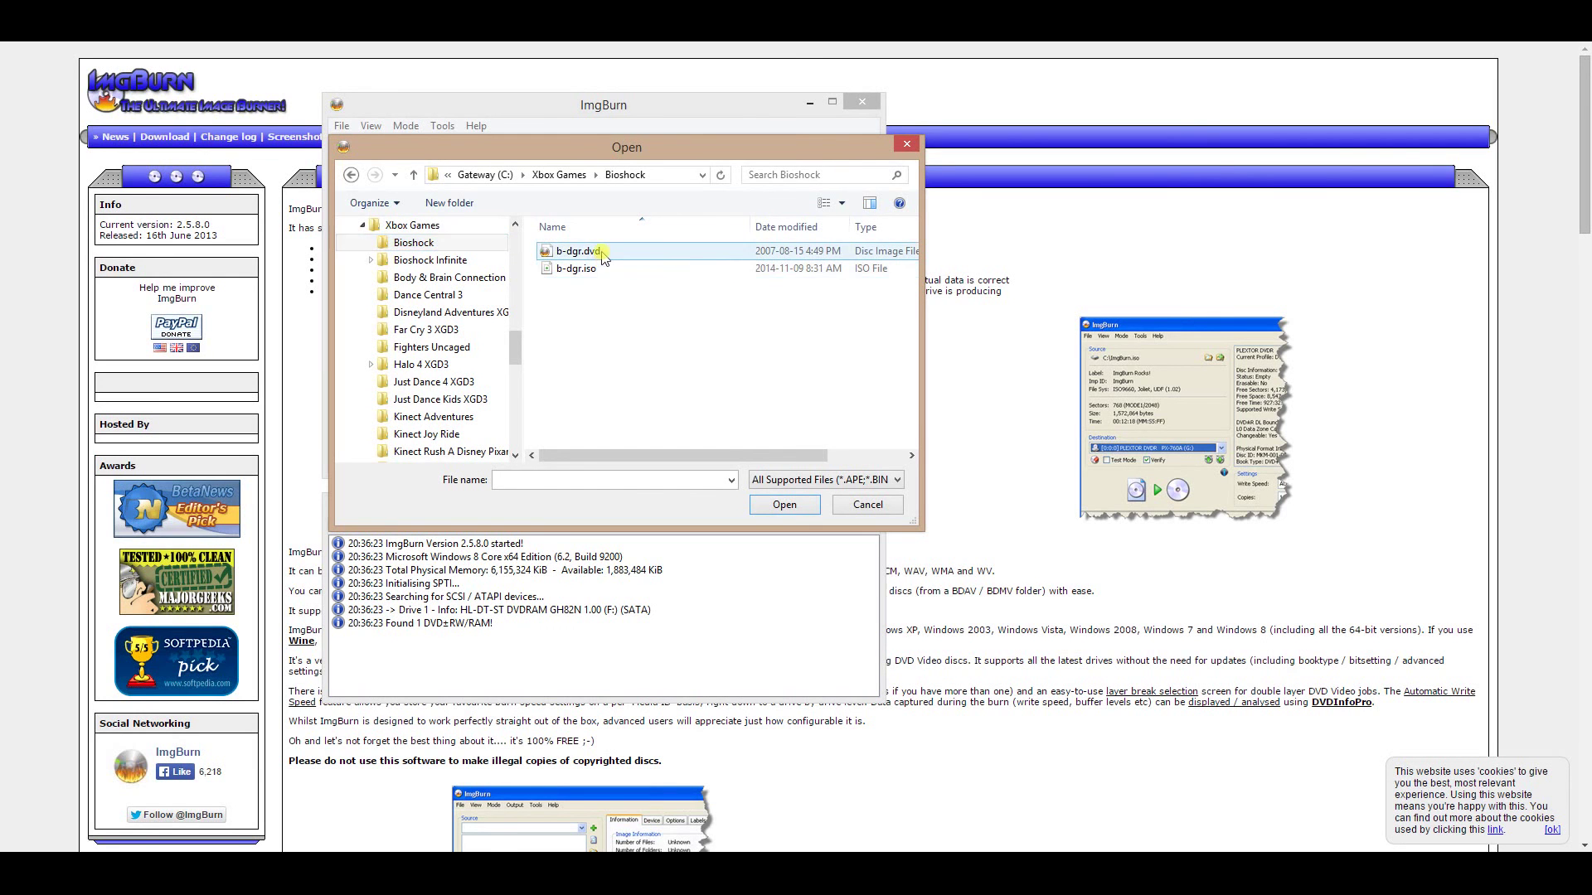
left_click(784, 507)
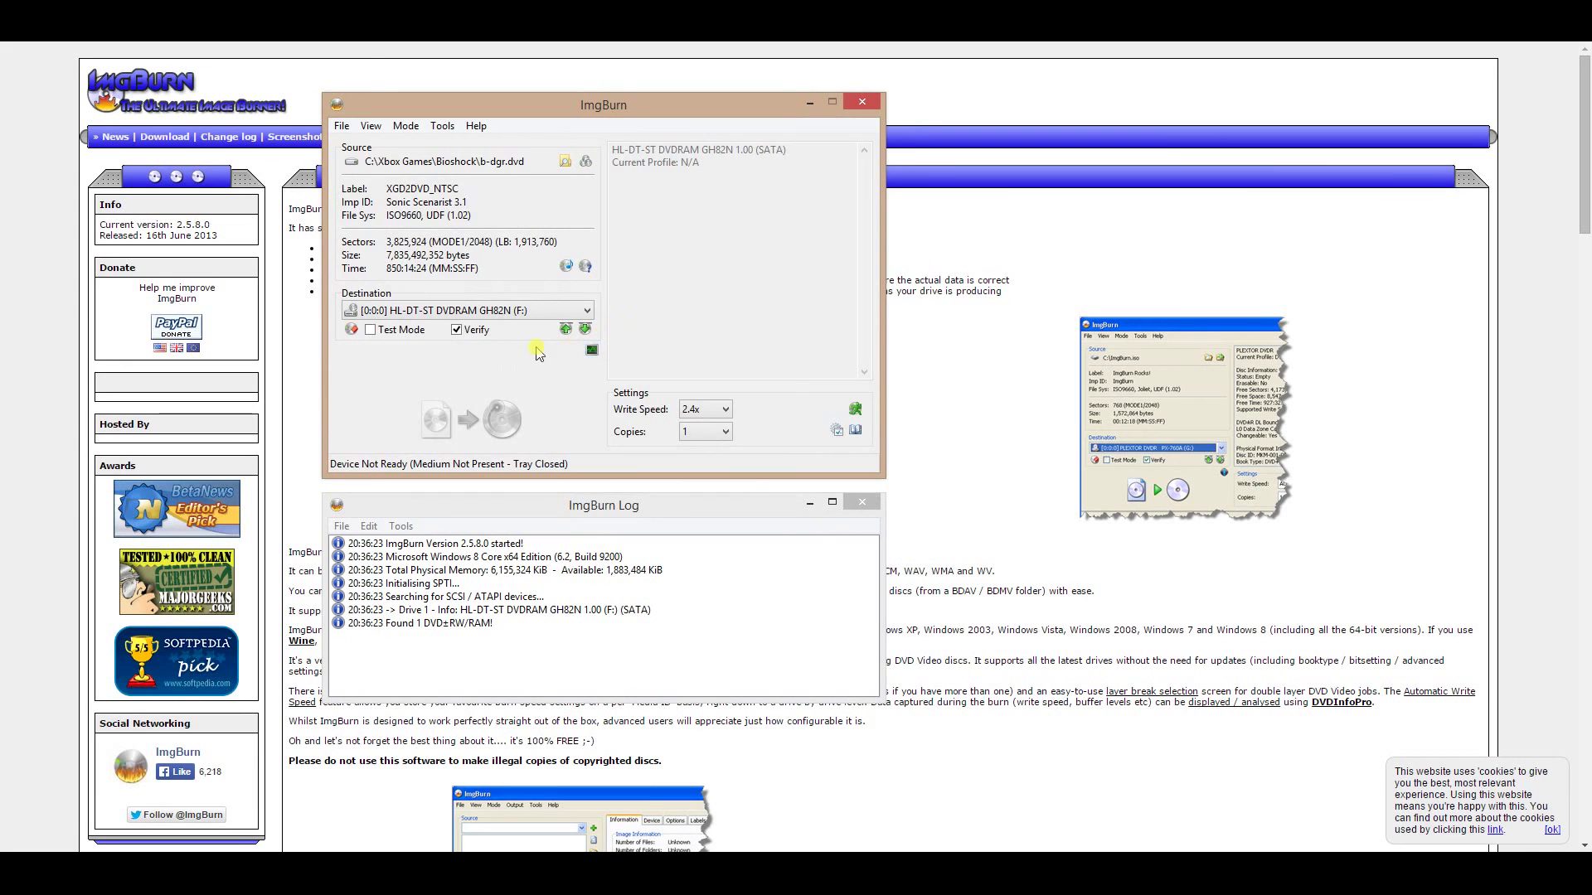
left_click(725, 410)
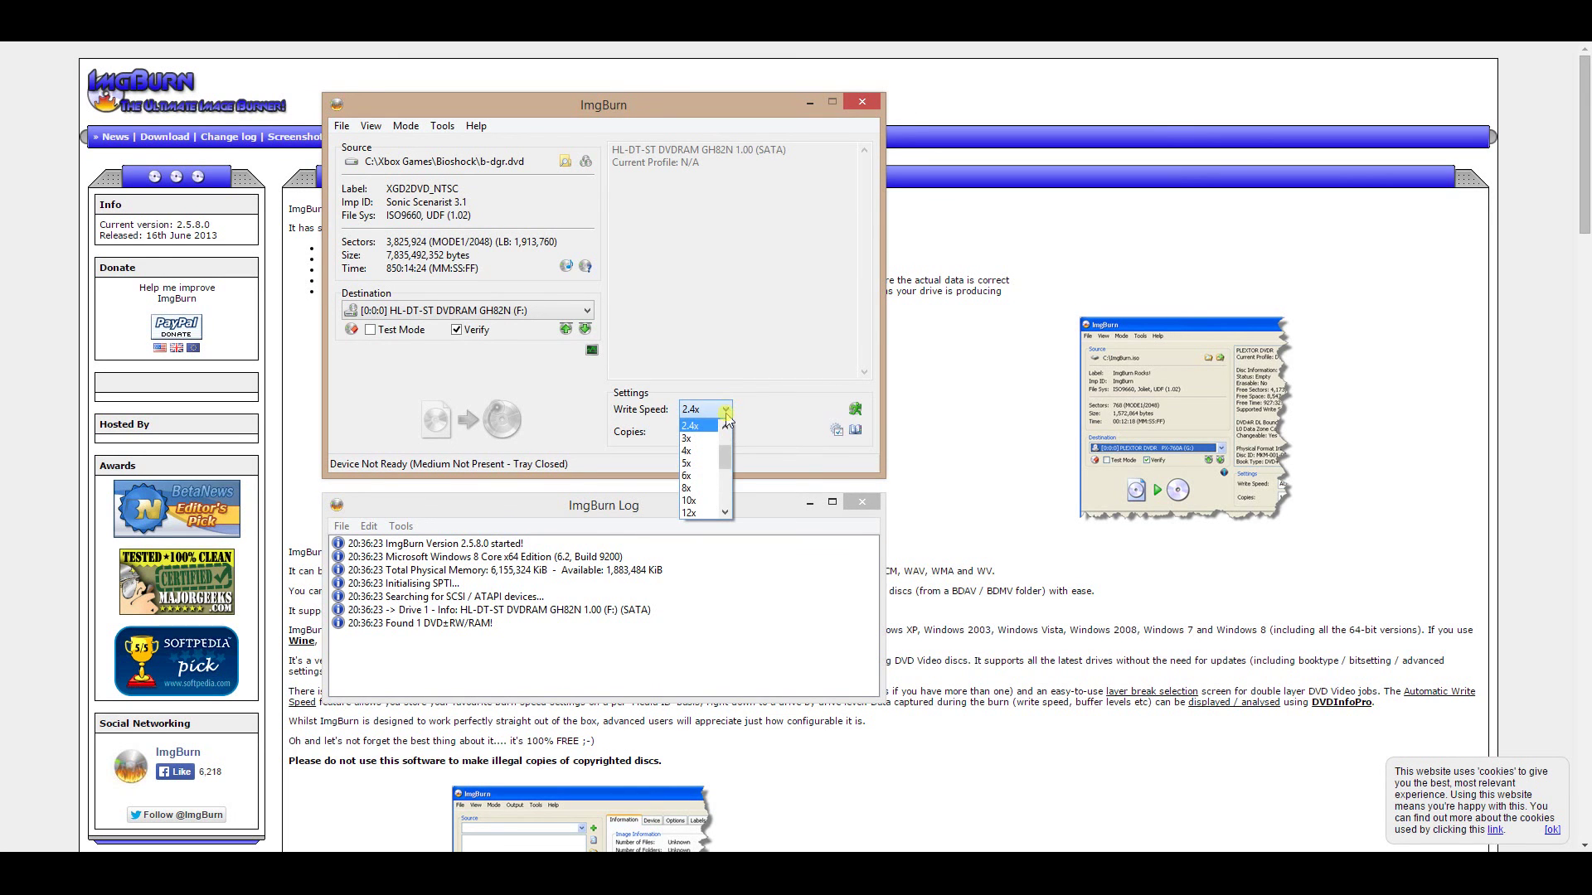
left_click_drag(726, 470, 726, 455)
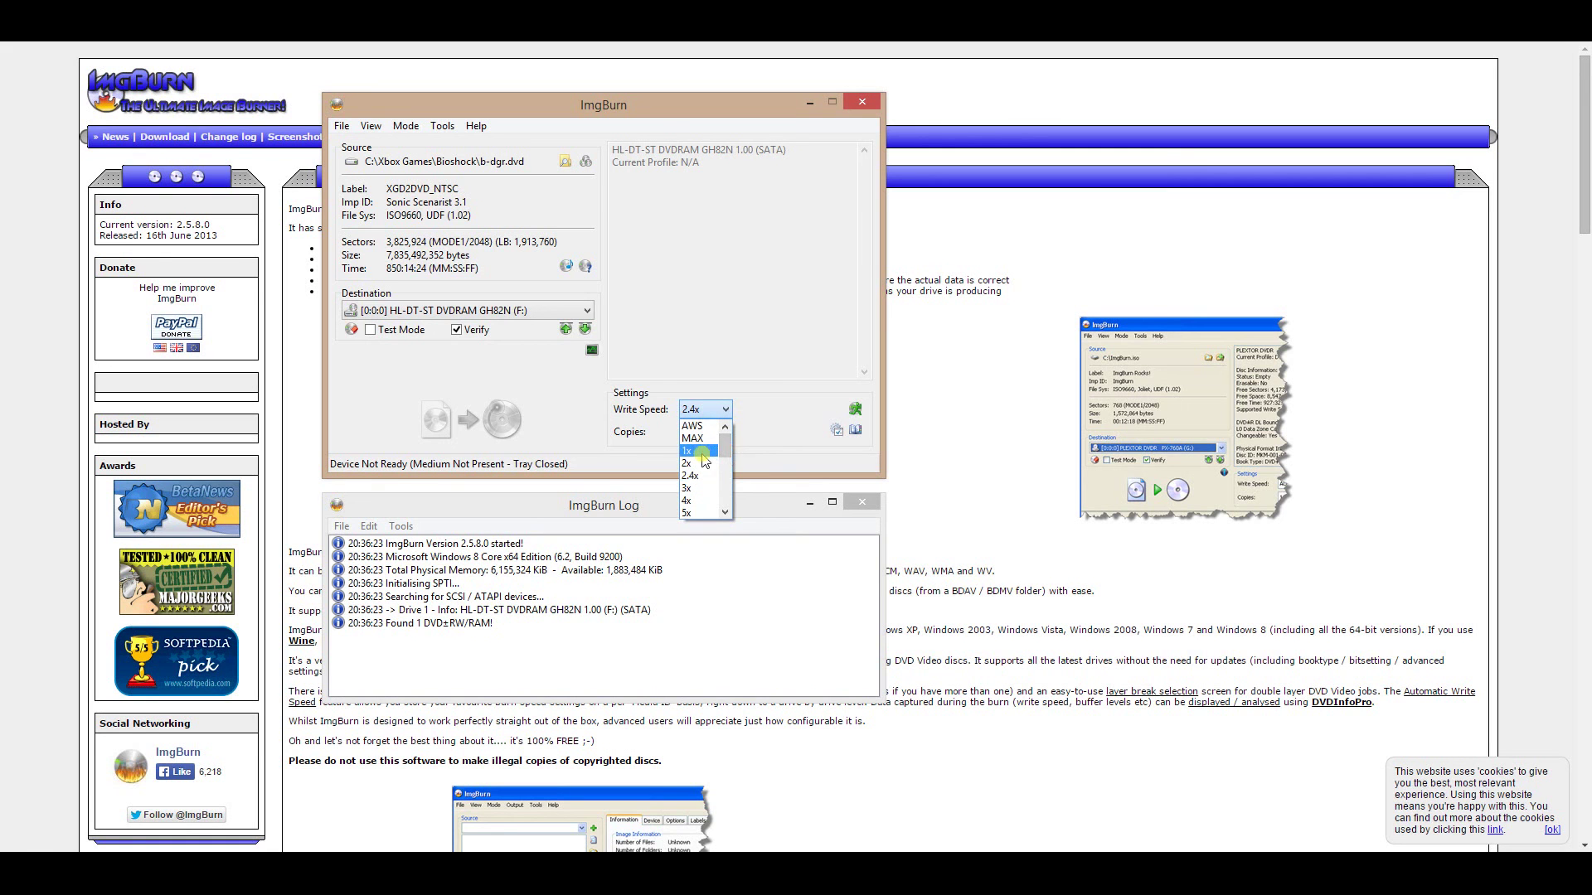
left_click(763, 408)
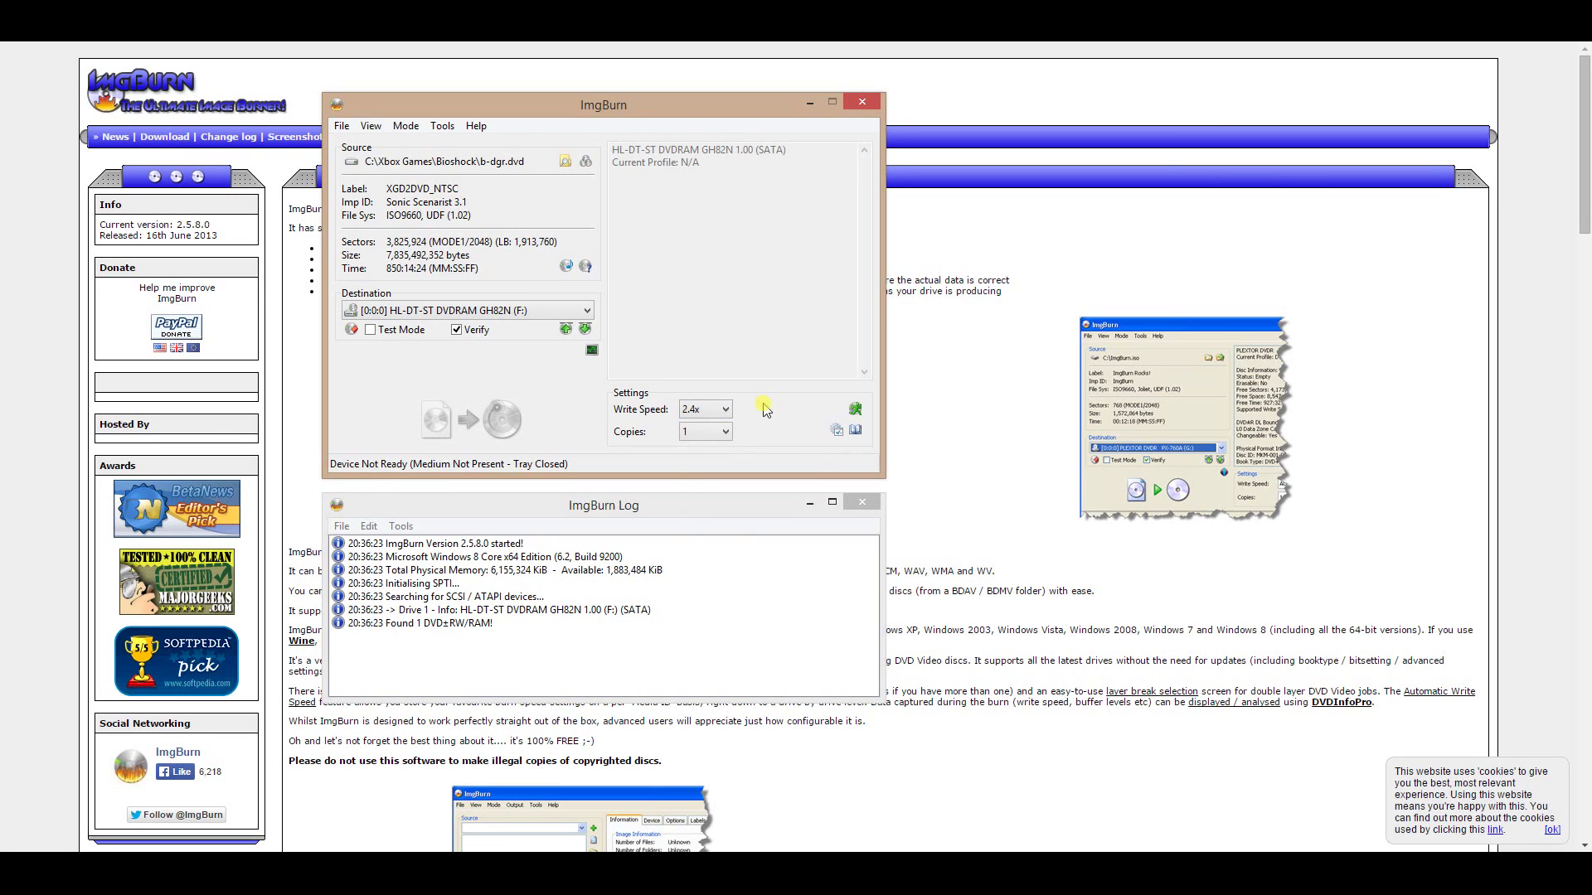
left_click(727, 410)
mouse_move(725, 456)
left_mouse_down()
mouse_move(728, 500)
mouse_move(727, 437)
left_mouse_up()
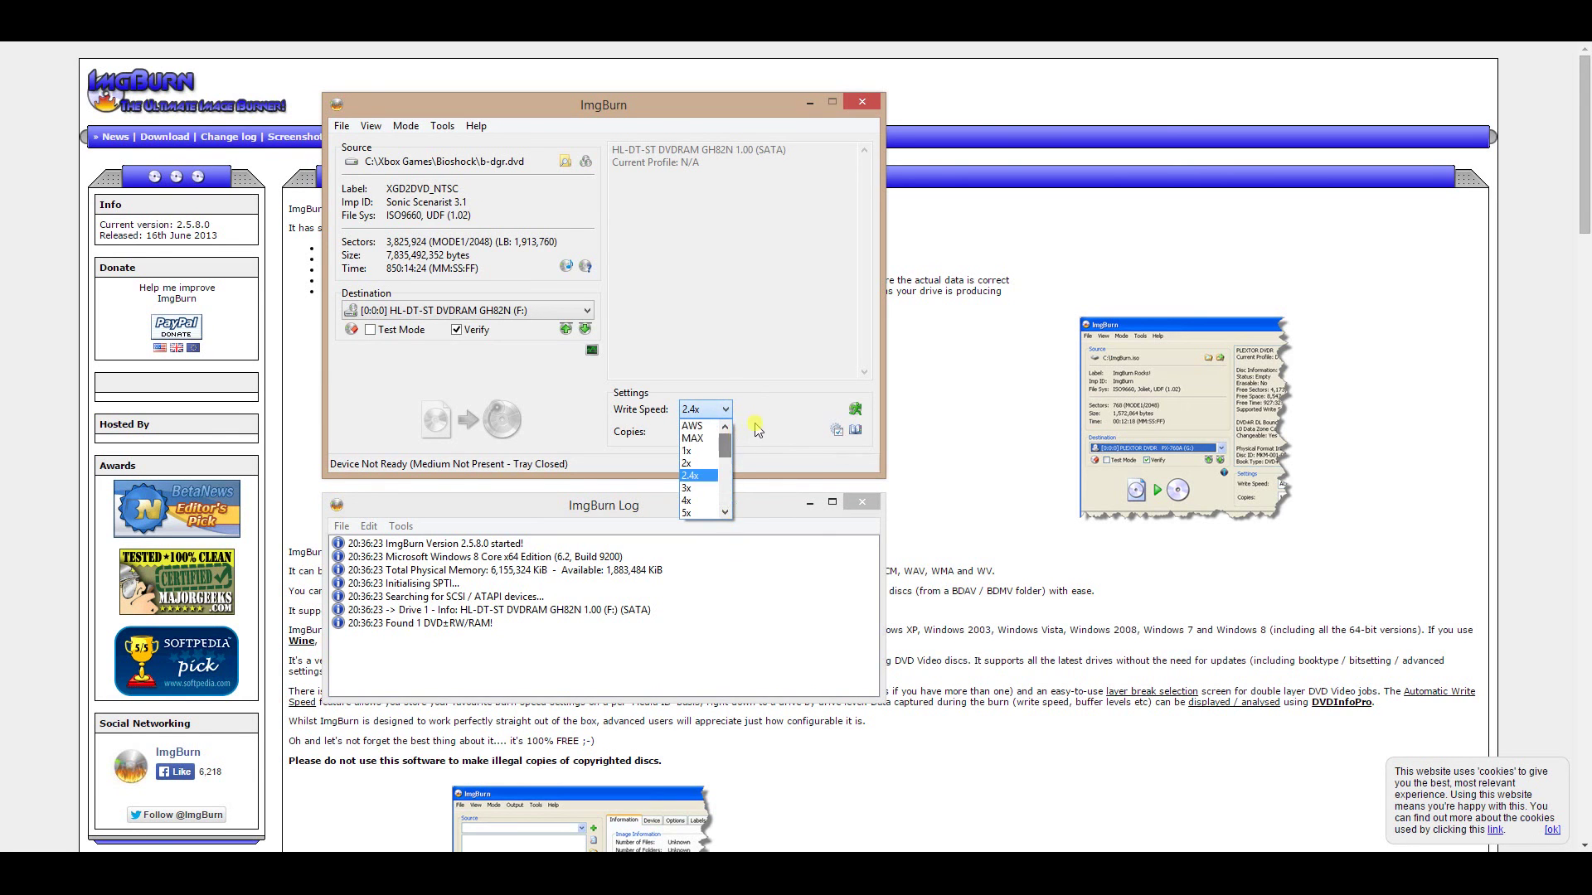
left_click(763, 412)
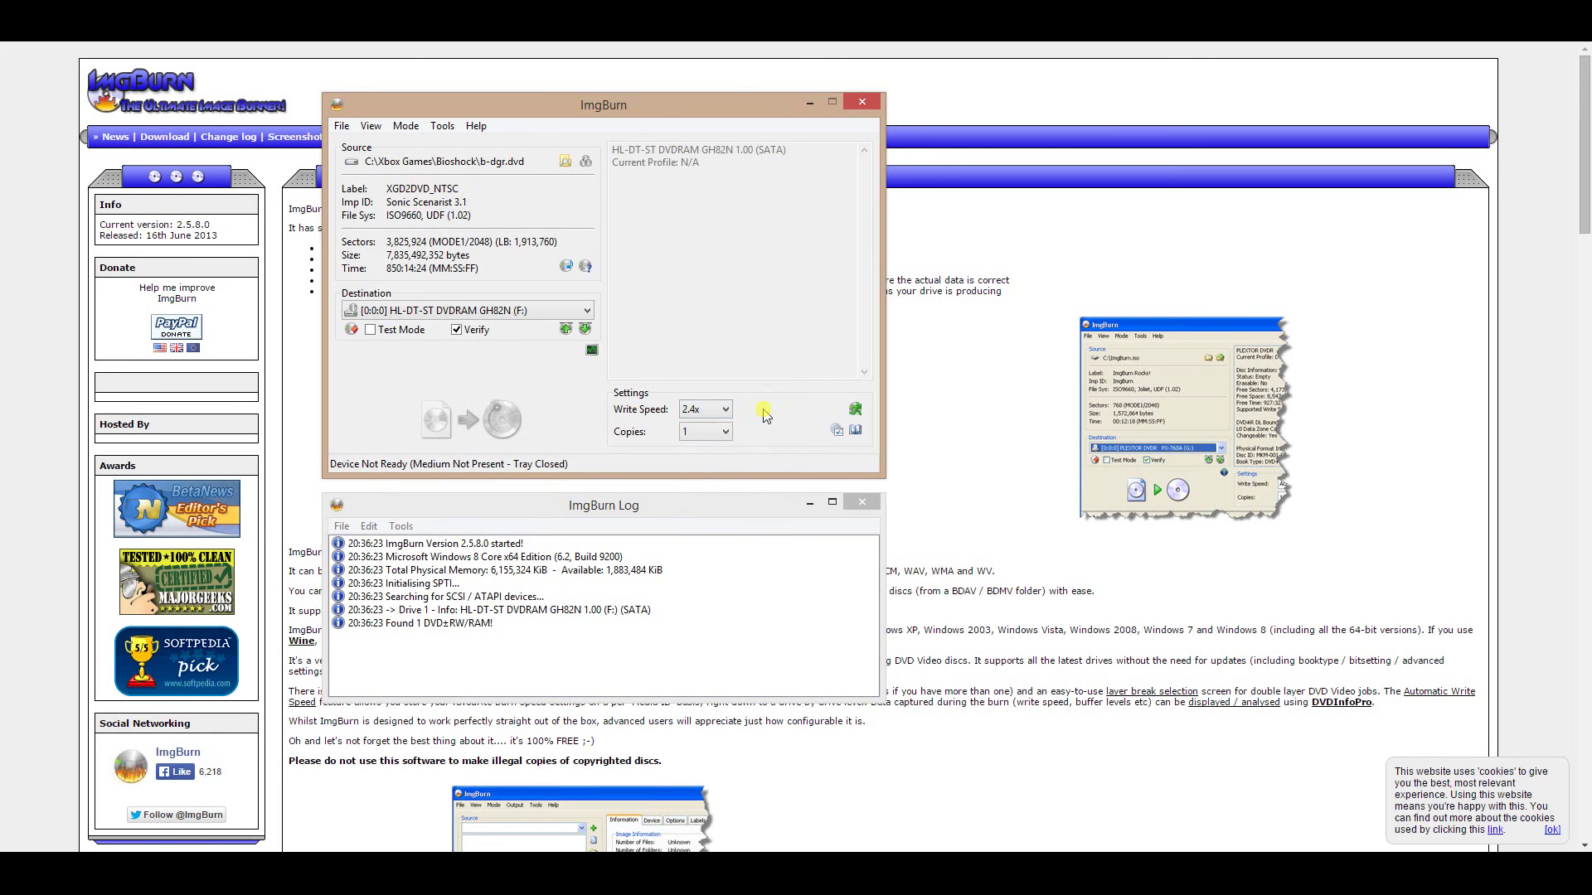